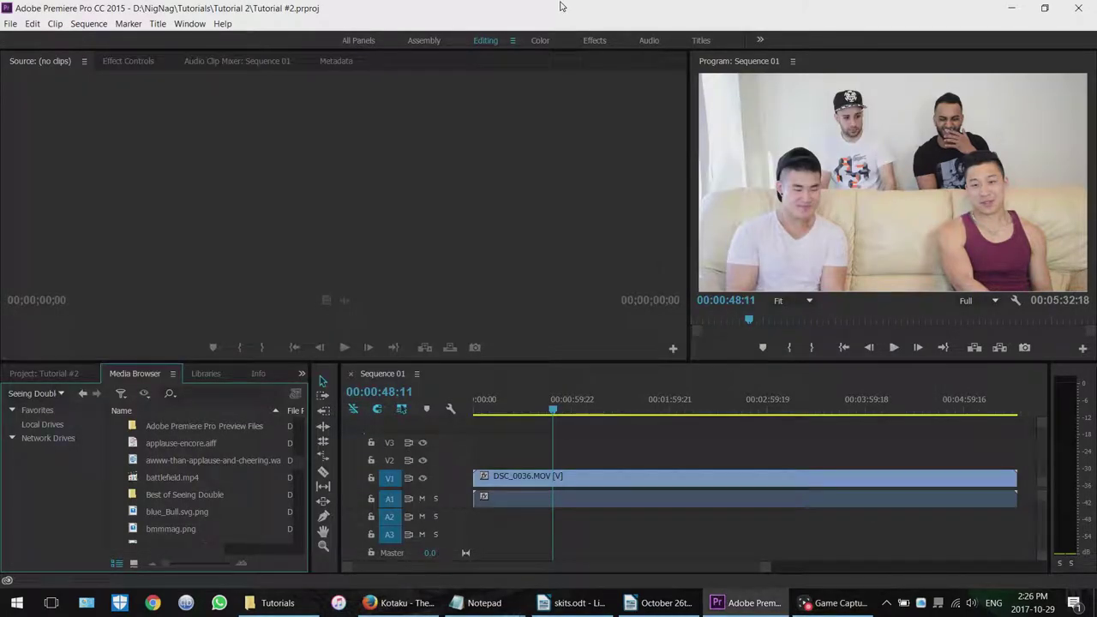
Step: Place the blue_Bull.svg.png logo from the Media Browser onto track V2
left_click(374, 141)
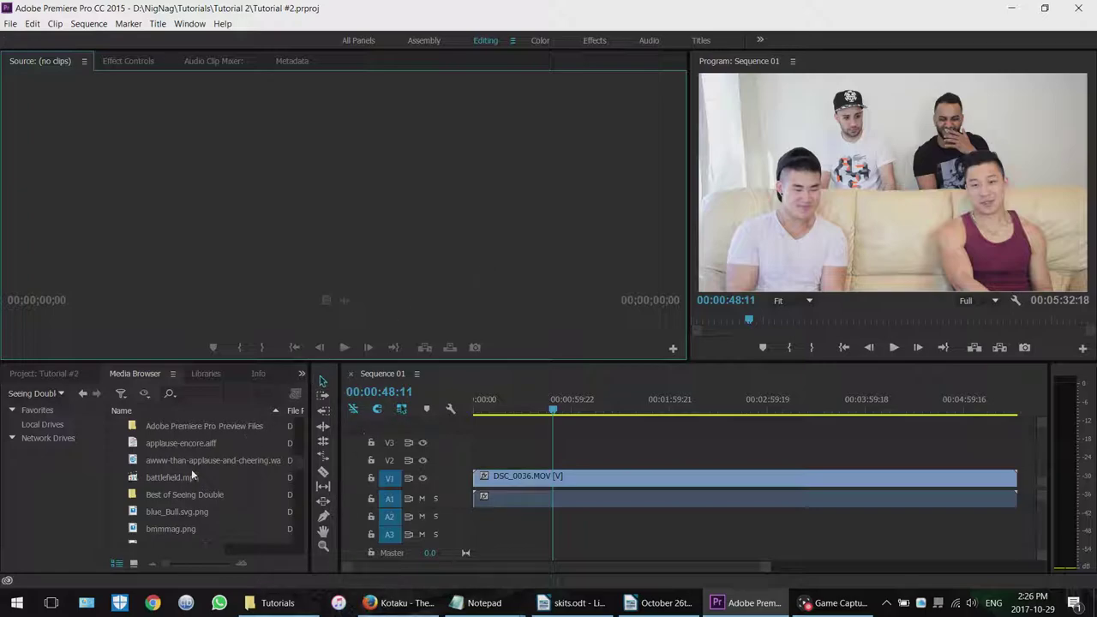
left_click(159, 510)
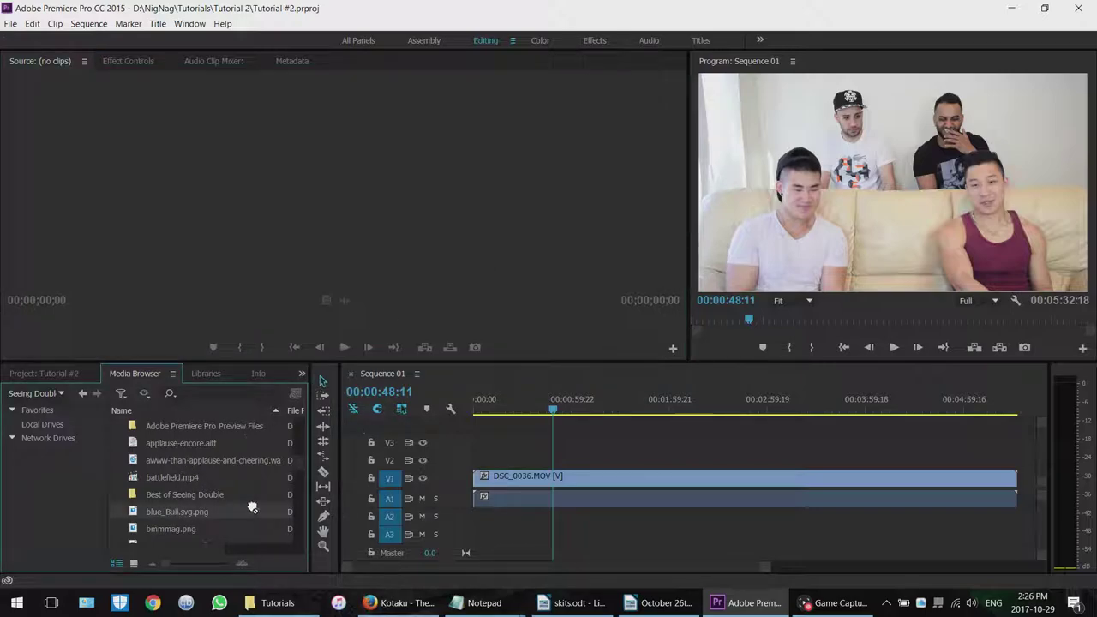
double_click(190, 512)
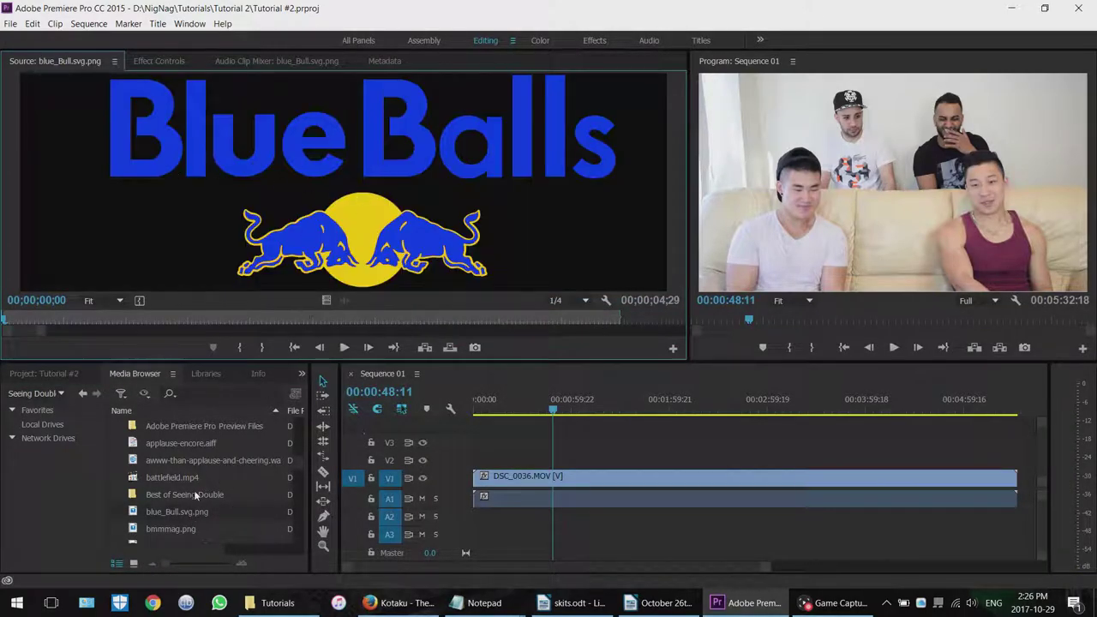
left_click_drag(169, 513, 485, 463)
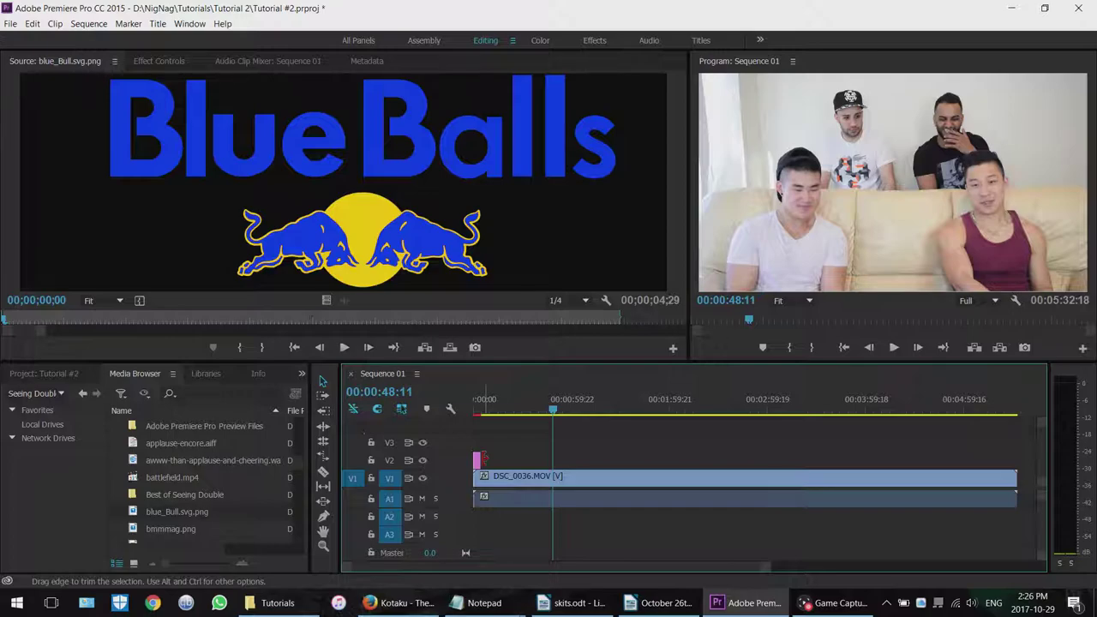
Step: Lengthen and trim the logo clip on V2, then zoom the timeline in
left_click_drag(482, 460, 564, 460)
left_click_drag(537, 409, 526, 409)
mouse_move(473, 460)
left_mouse_down()
mouse_move(526, 477)
mouse_move(538, 459)
mouse_move(476, 462)
left_mouse_up()
left_click_drag(767, 565, 608, 567)
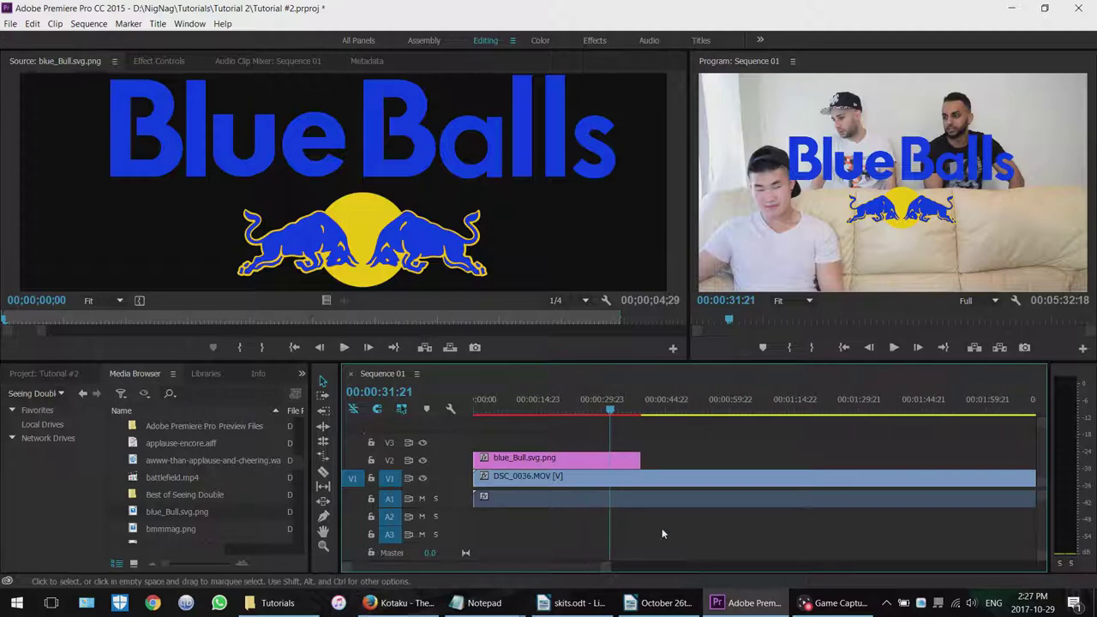
Step: Show the logo clip's Motion properties in Effect Controls
double_click(822, 173)
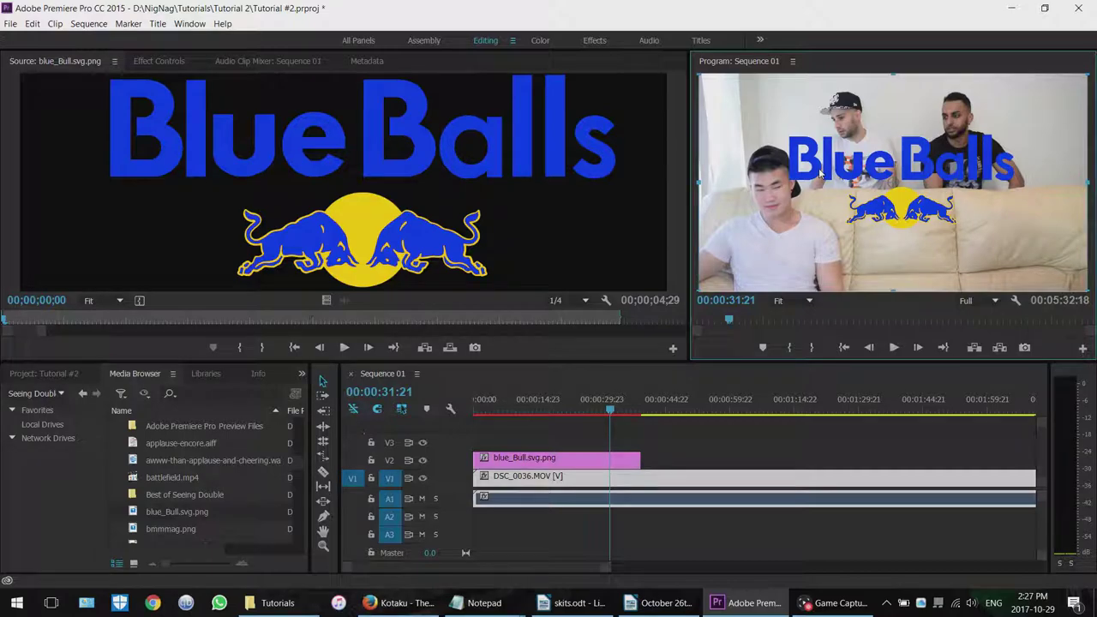
left_click(539, 476)
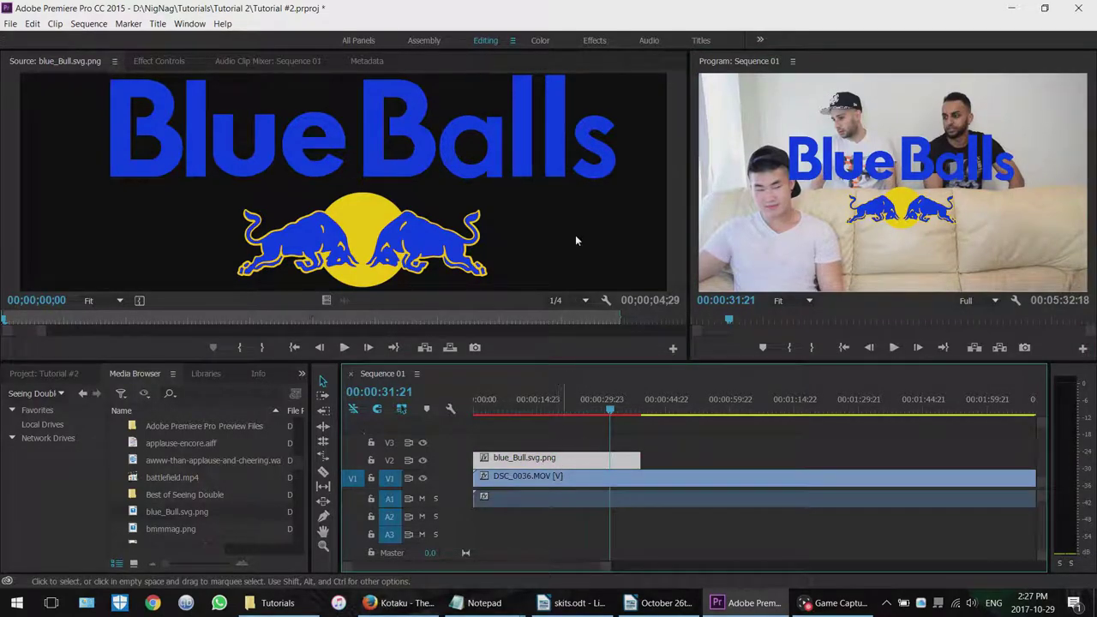
left_click(180, 64)
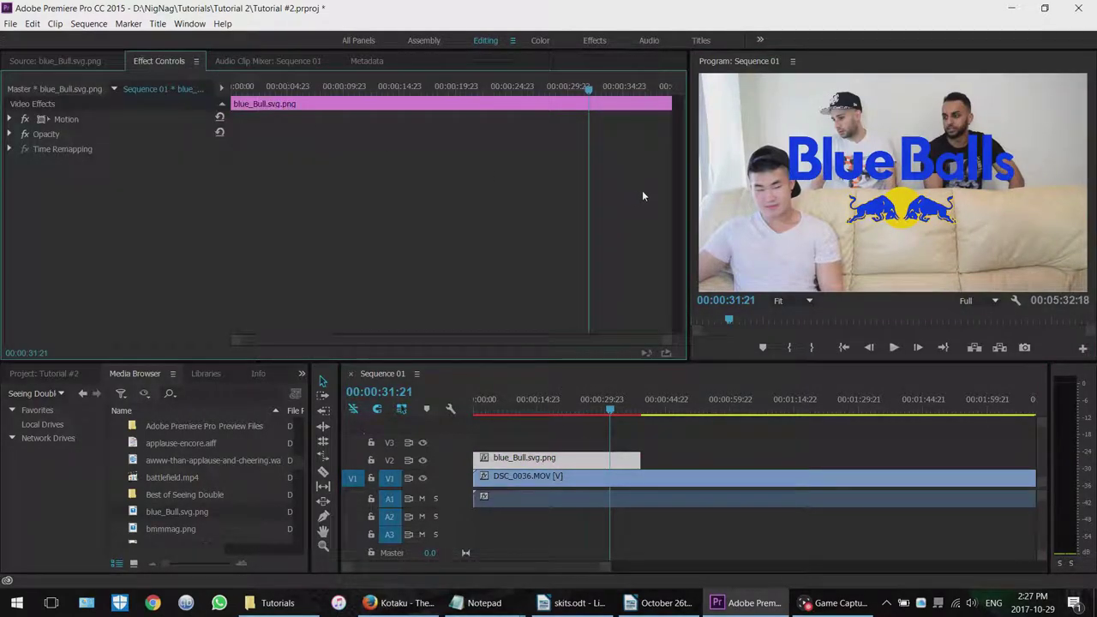
left_click(862, 177)
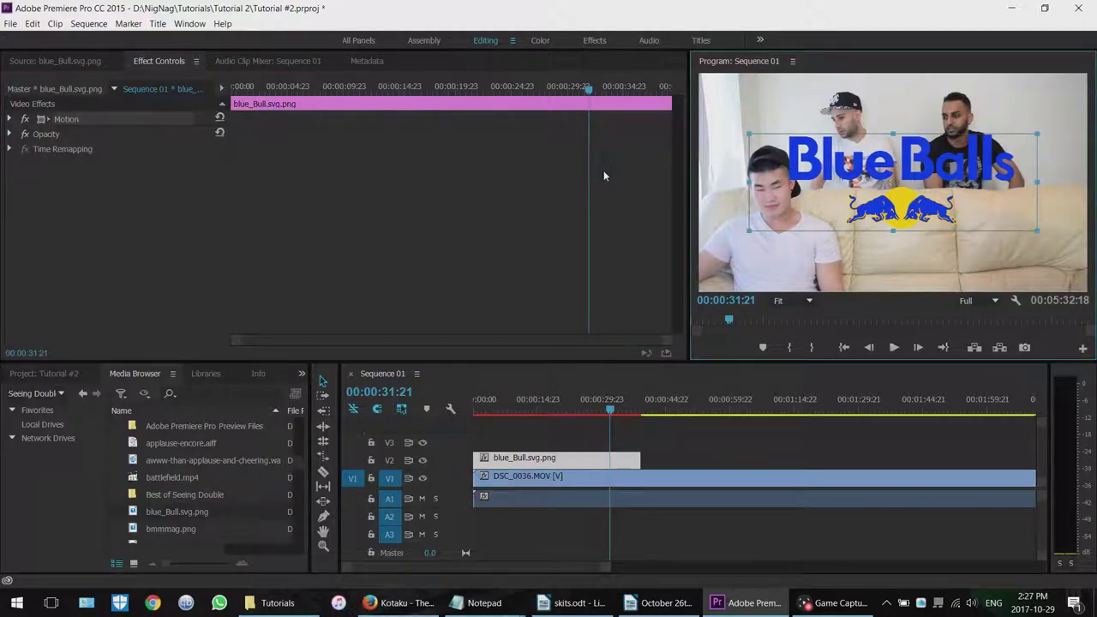
left_click(11, 120)
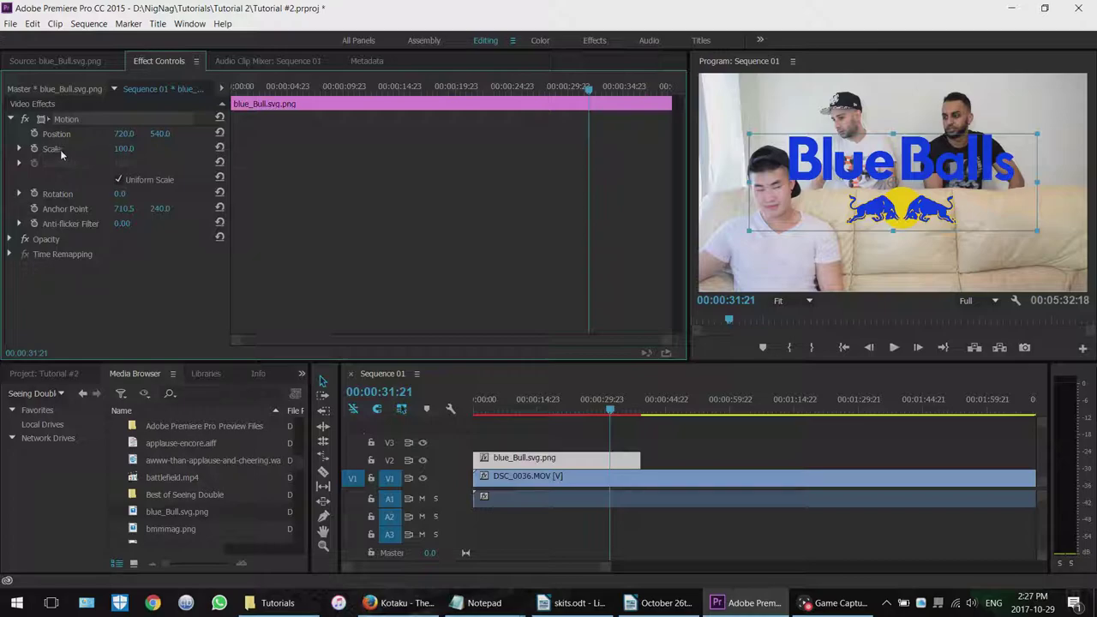
Step: At 00:00:04:11, add Position (720, 540) and Scale (100) keyframes to the logo
left_click(283, 91)
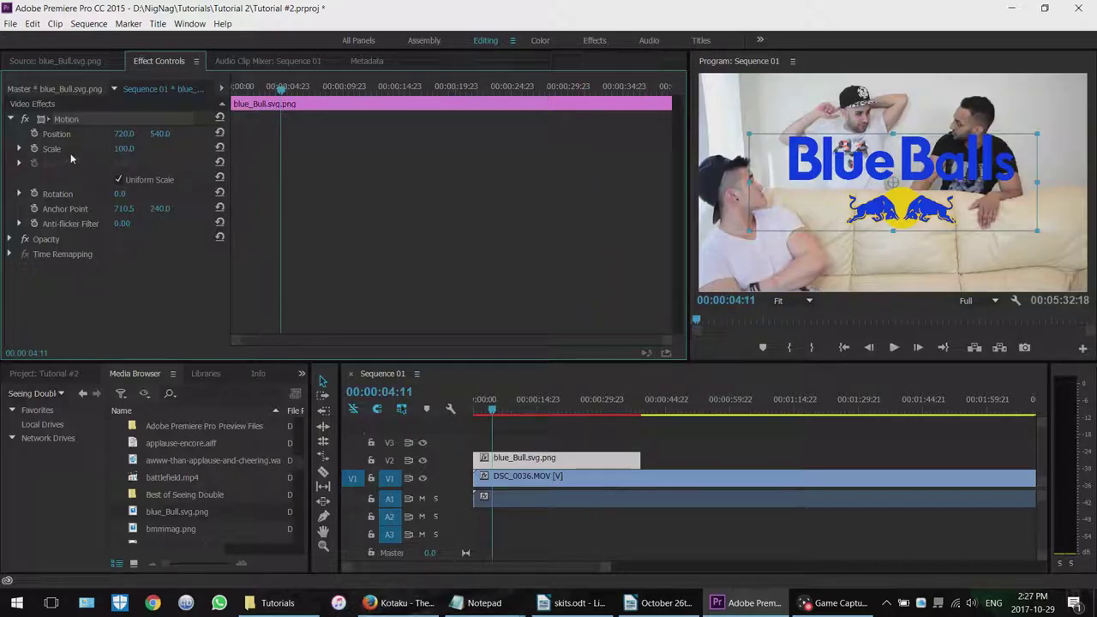
left_click(34, 148)
left_click(35, 134)
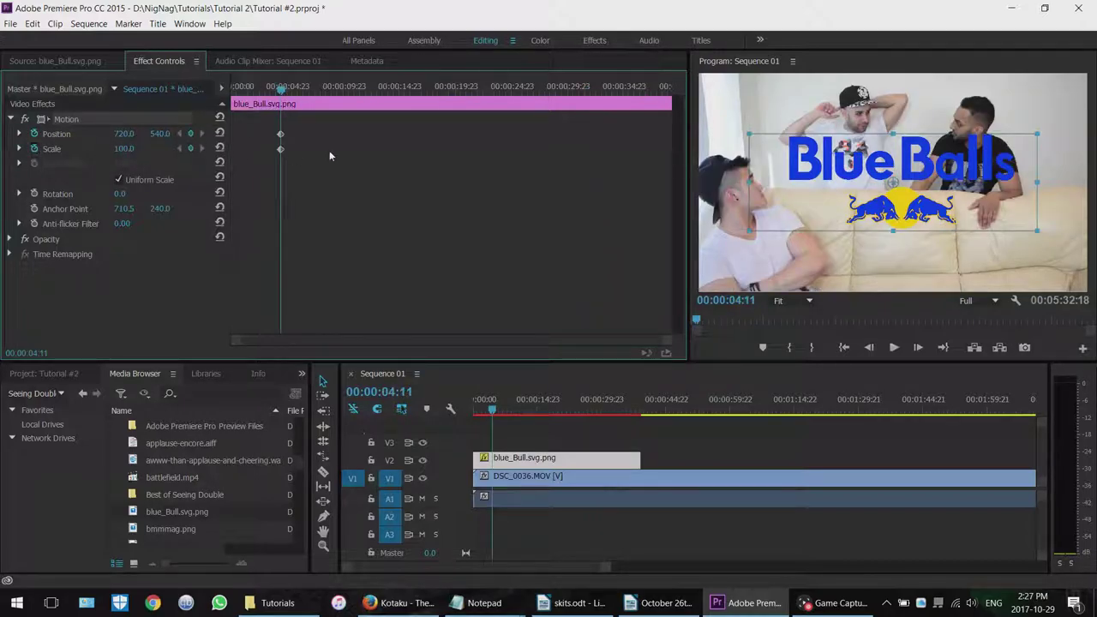
left_click_drag(259, 120, 313, 182)
Step: At 00:00:08:17, move the logo down to 444.7, 854.1 and enlarge it to Scale 135.3
left_click_drag(279, 90, 327, 91)
left_click(862, 175)
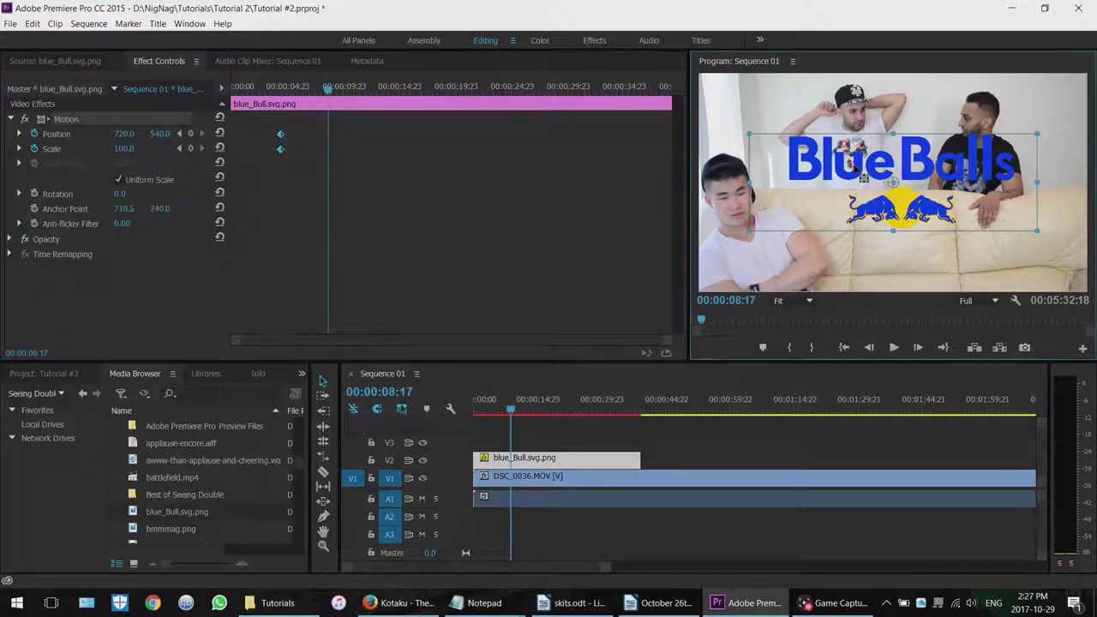
left_click_drag(856, 170, 787, 118)
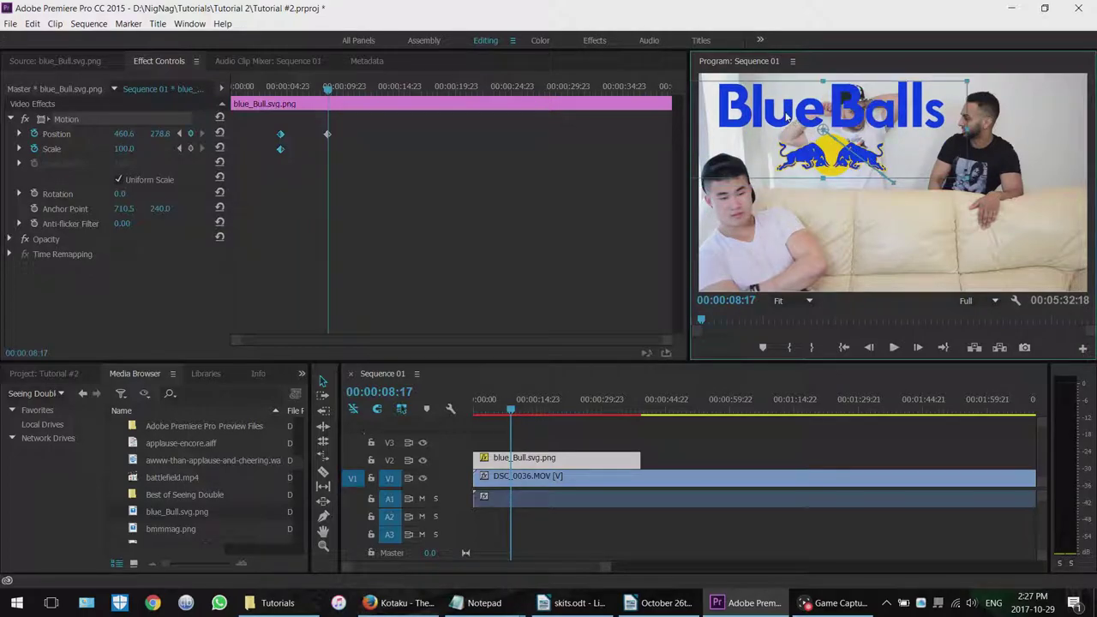
key("ctrl+z")
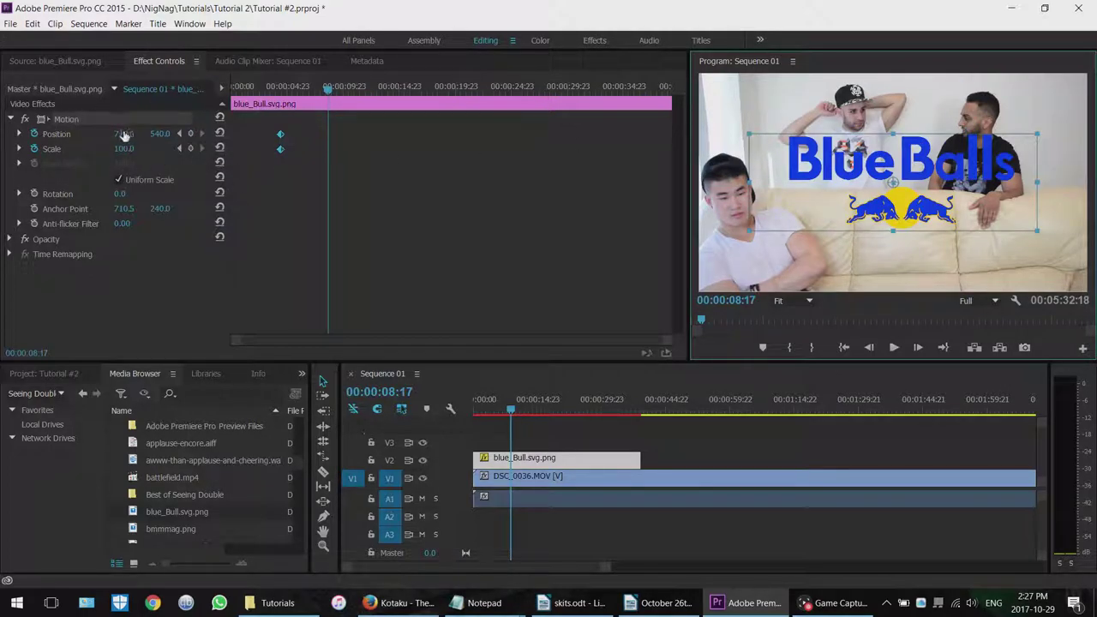
left_click(125, 135)
mouse_move(125, 134)
left_mouse_down()
mouse_move(113, 134)
mouse_move(133, 130)
left_mouse_up()
key("ctrl+z")
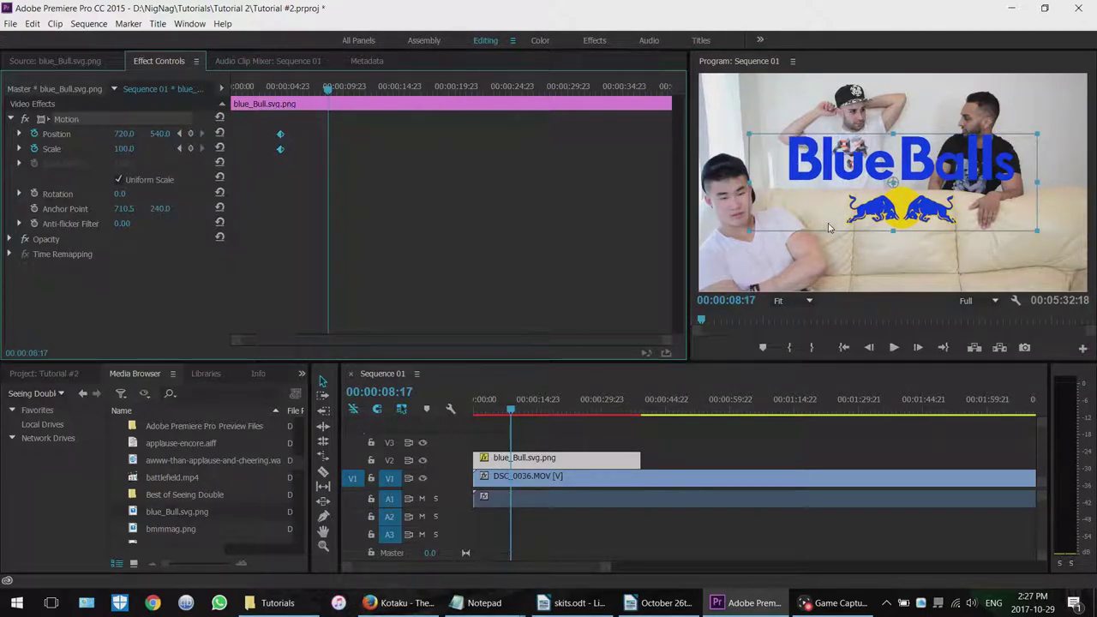
left_click_drag(838, 174, 759, 235)
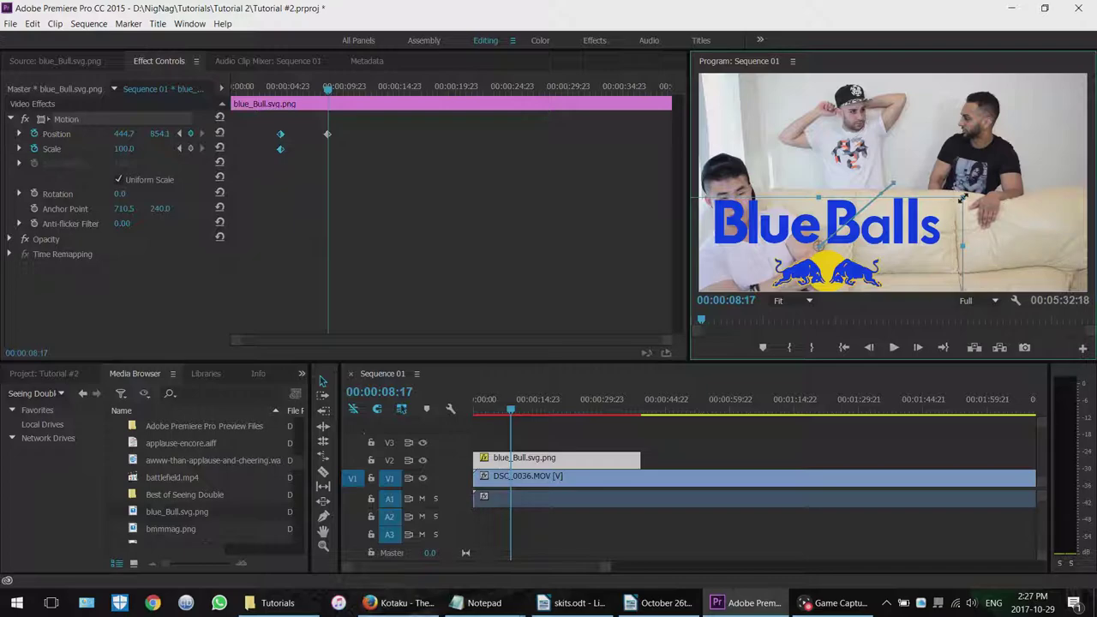
left_click_drag(962, 197, 1014, 180)
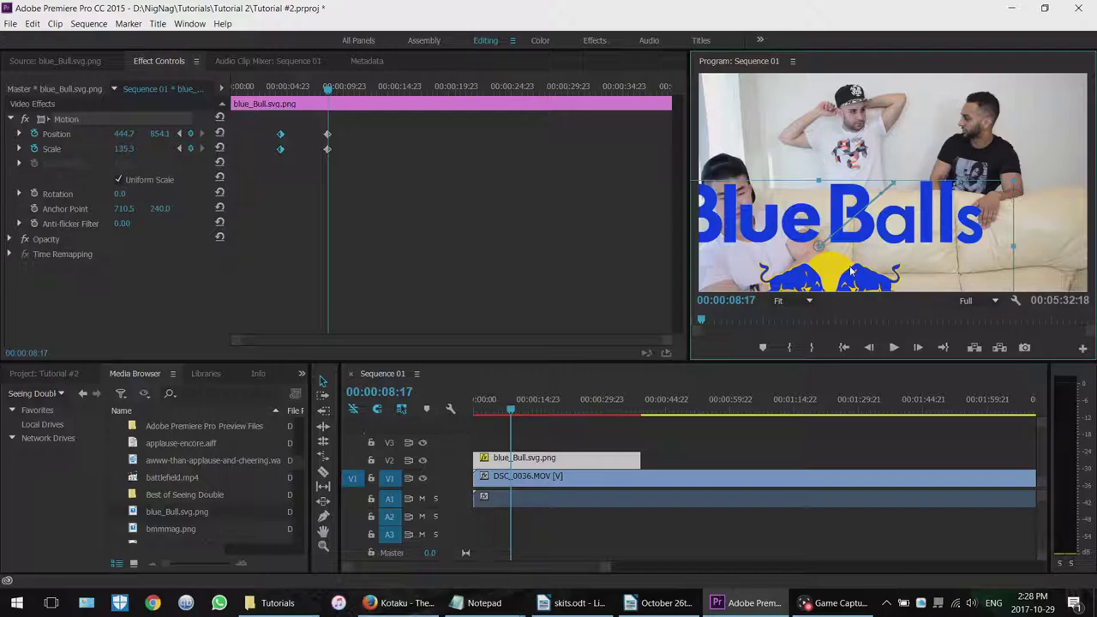
left_click_drag(329, 89, 361, 89)
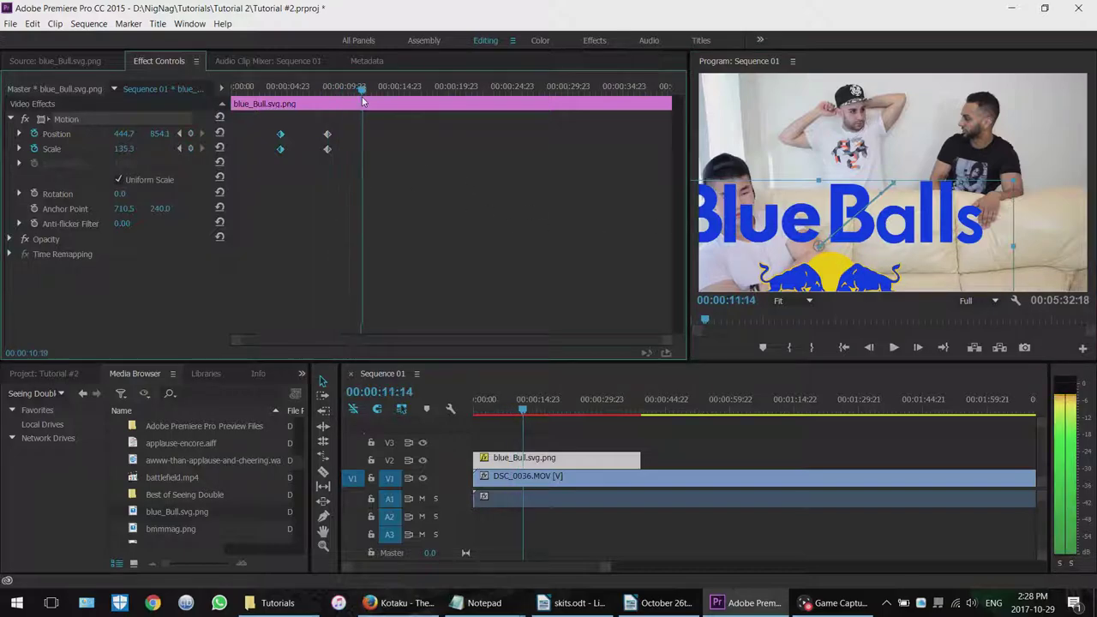
Step: Hold the logo at 00:00:11:18, then by 00:00:14:13 shrink it to 44.1 at 997.9, 289.4
left_click(190, 148)
left_click(191, 133)
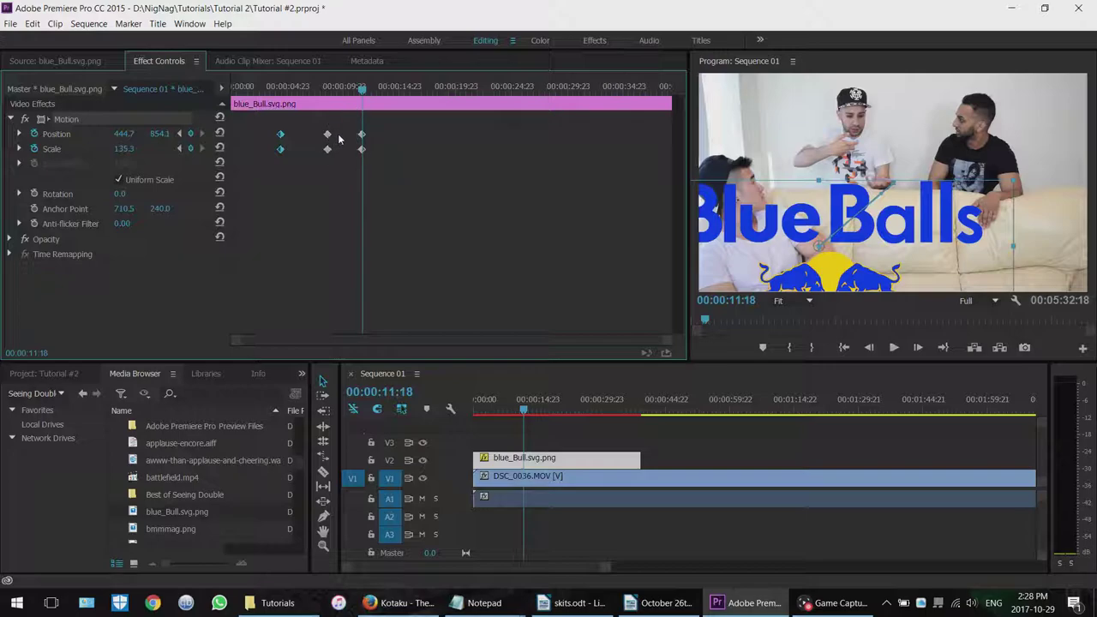
left_click_drag(362, 91, 394, 89)
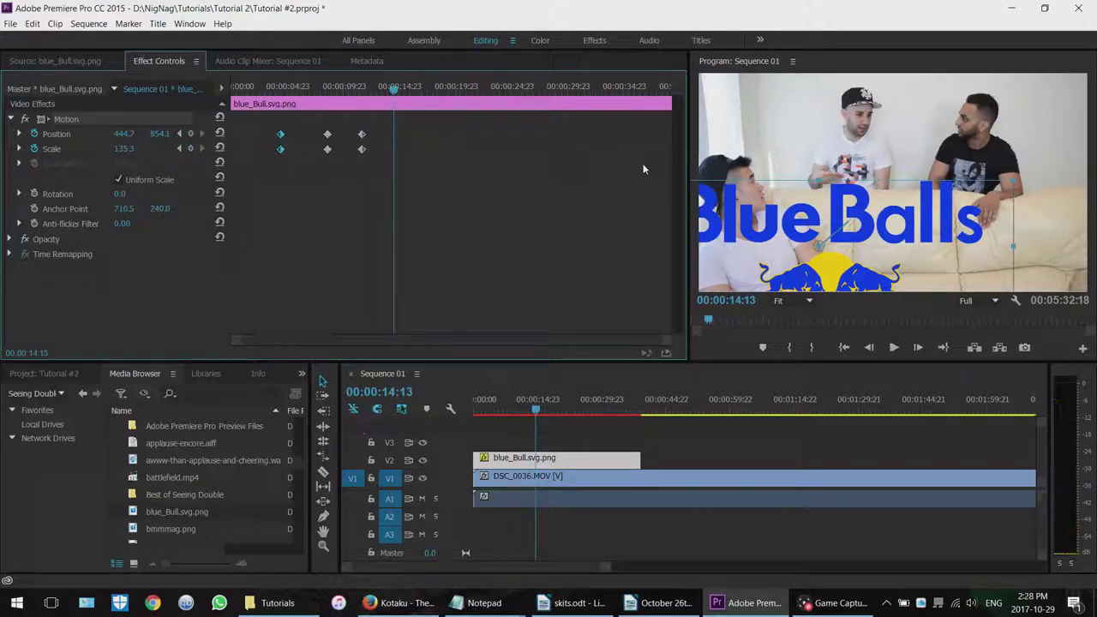
left_click_drag(758, 232, 903, 101)
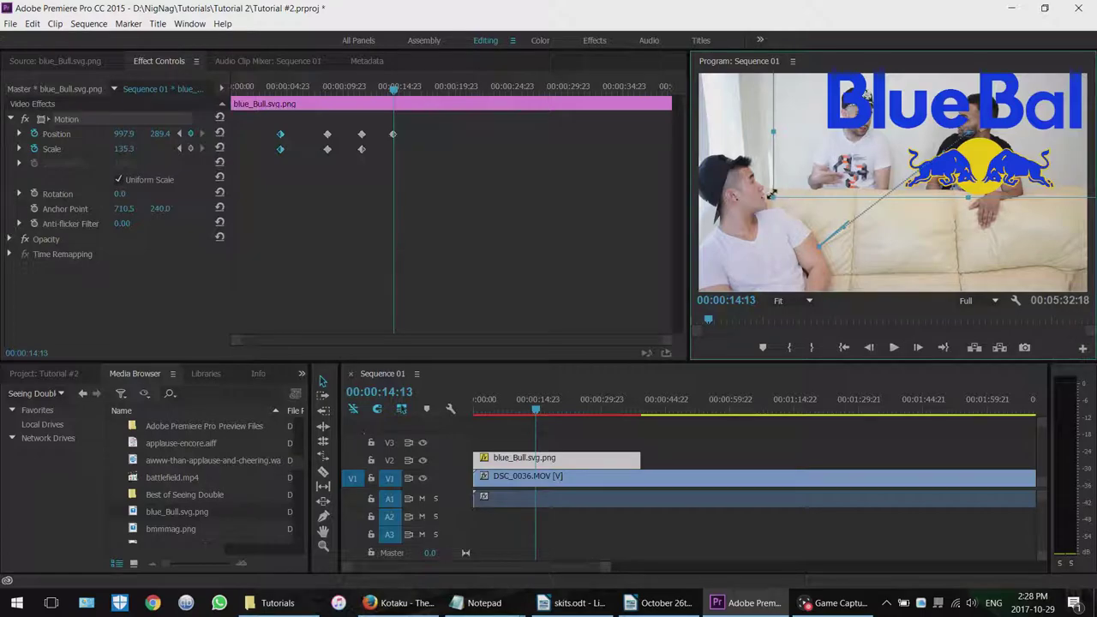
left_click_drag(805, 175, 865, 159)
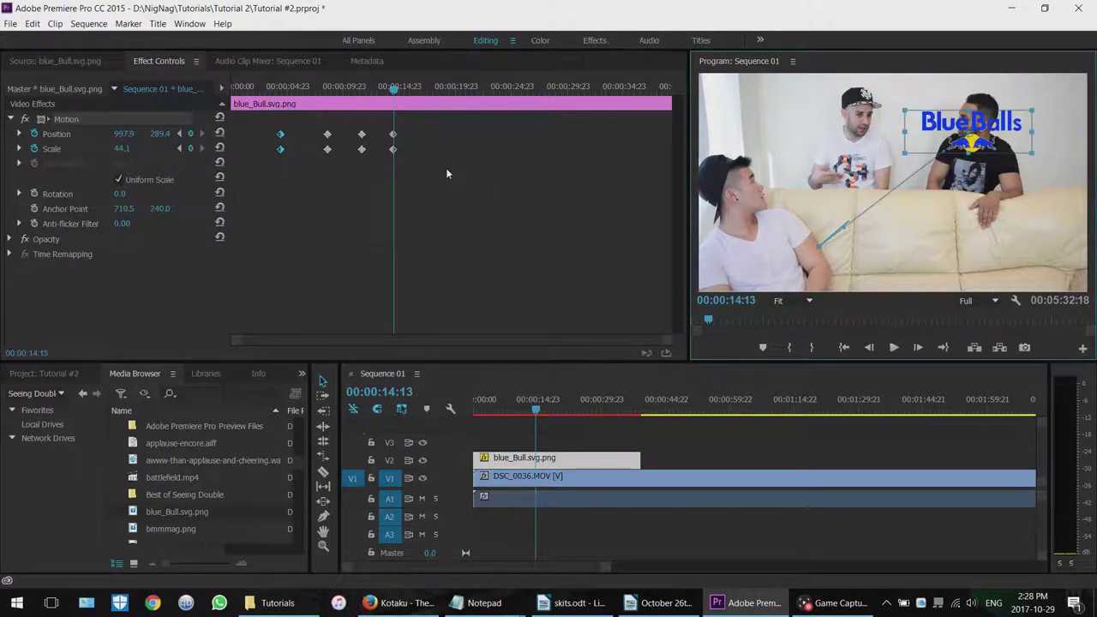
left_click(273, 89)
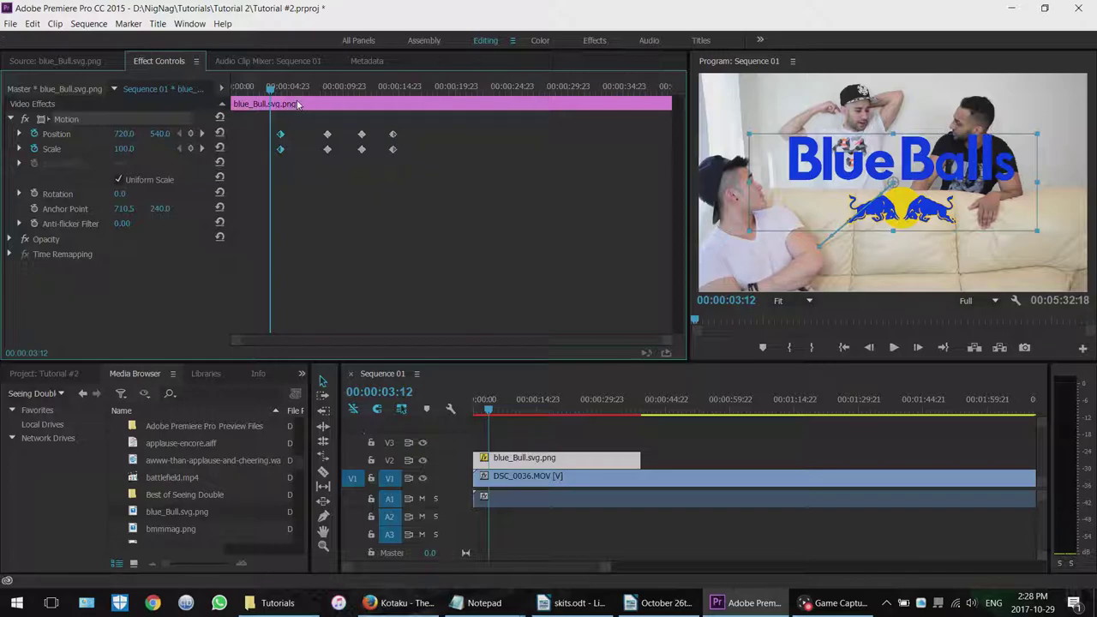
Step: Preview the animation, then delete all the logo's Position and Scale keyframes
key("space")
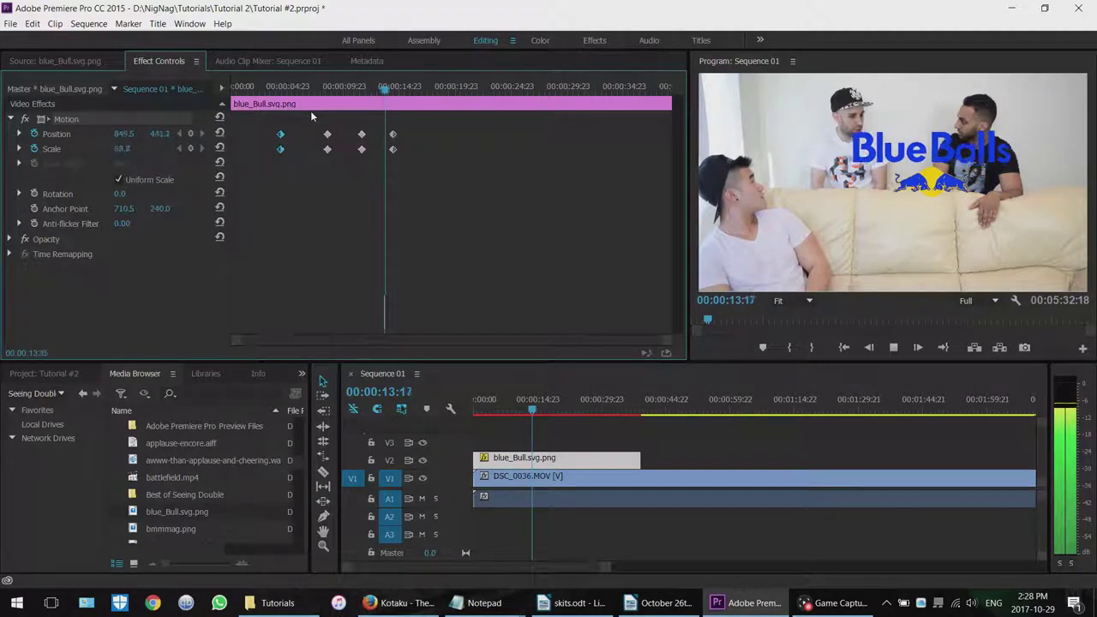
key("space")
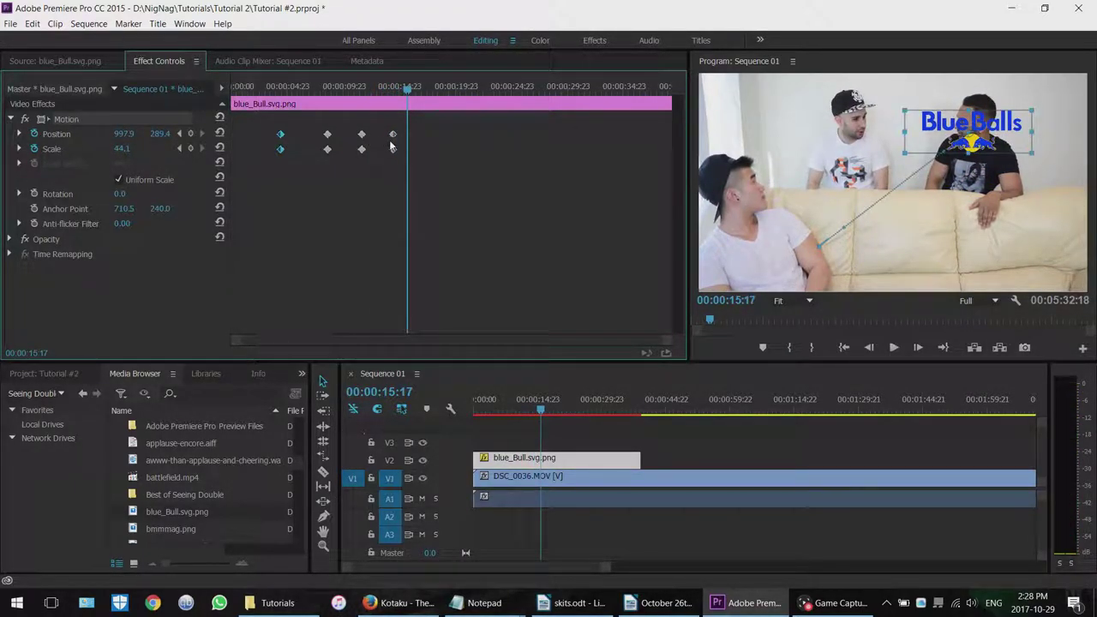
left_click_drag(275, 120, 403, 167)
left_click_drag(466, 117, 236, 177)
key("Delete")
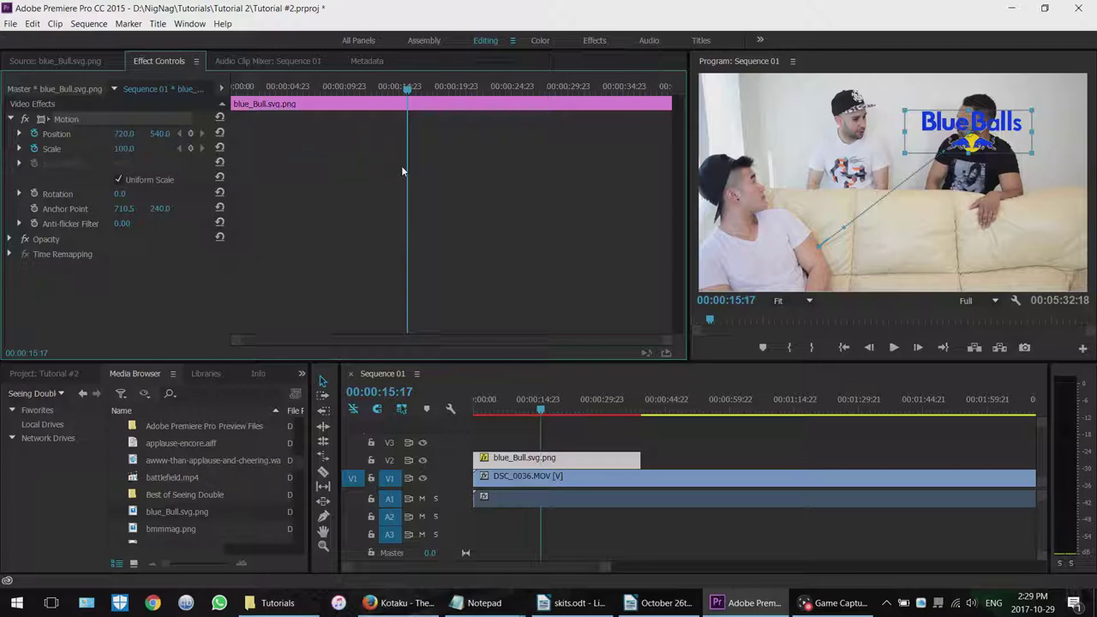
Step: Turn off Position and Scale keyframing on the logo
left_click(35, 148)
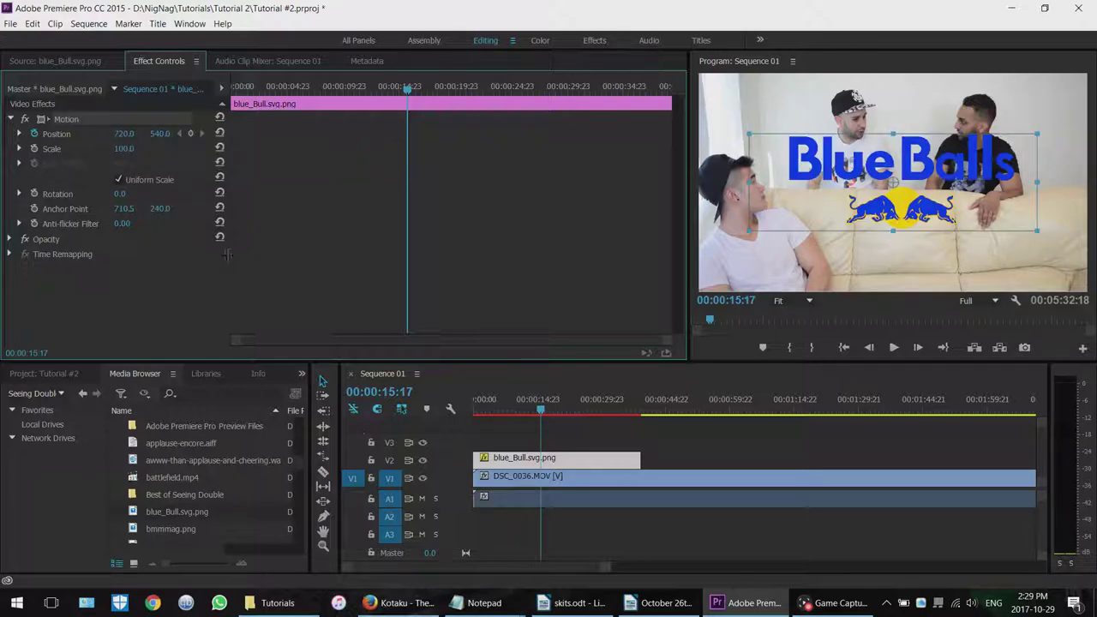
left_click(34, 133)
left_click(848, 173)
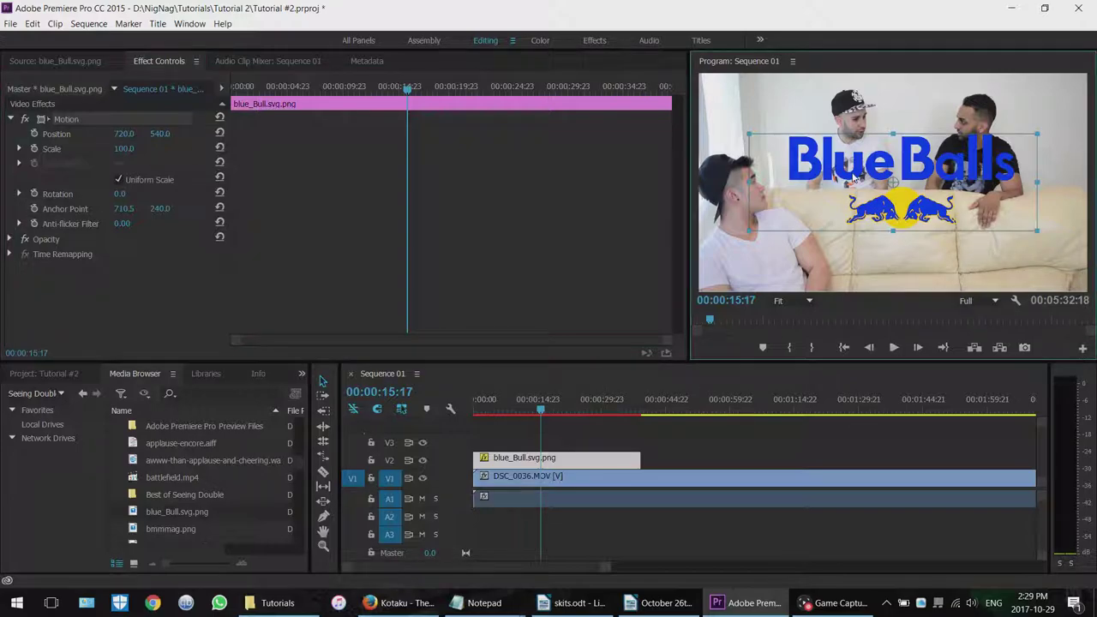
Step: Delete the logo clip from V2 and load DSC_0036.MOV into Effect Controls
left_click(600, 458)
key("Delete")
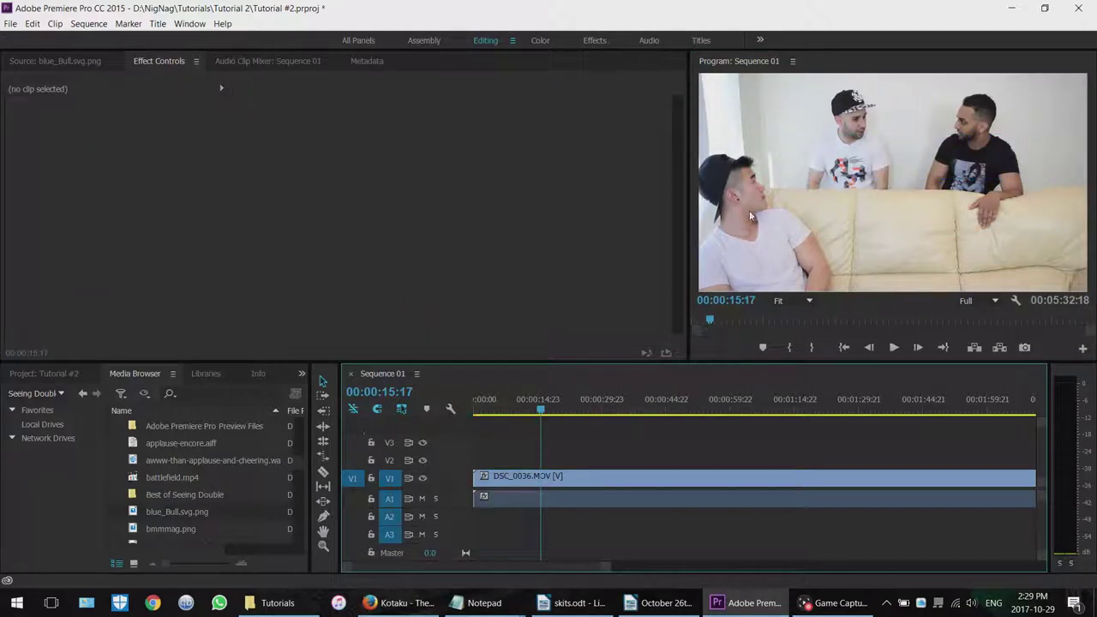
left_click(542, 478)
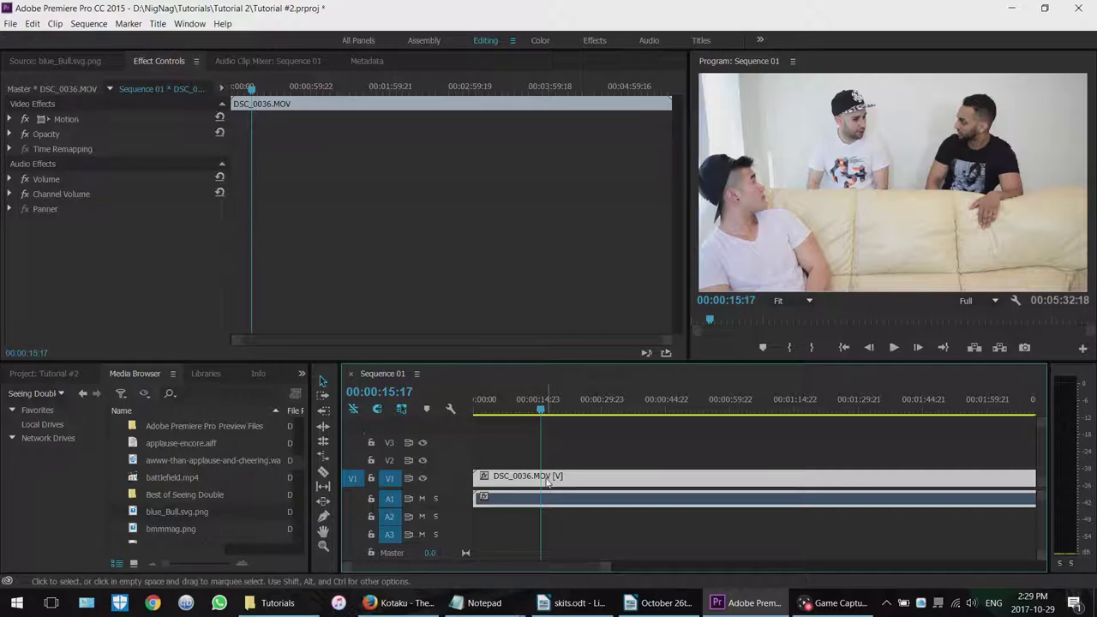
left_click(171, 64)
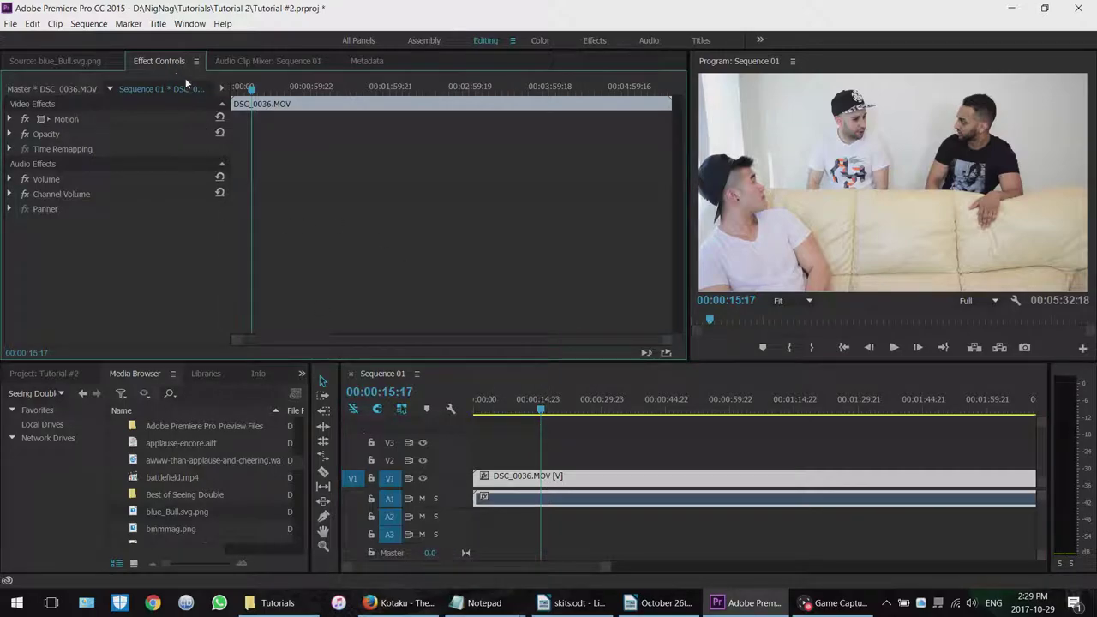
Step: Add a 4-point polygon mask, Mask (1), under the couch clip's Opacity
left_click(11, 134)
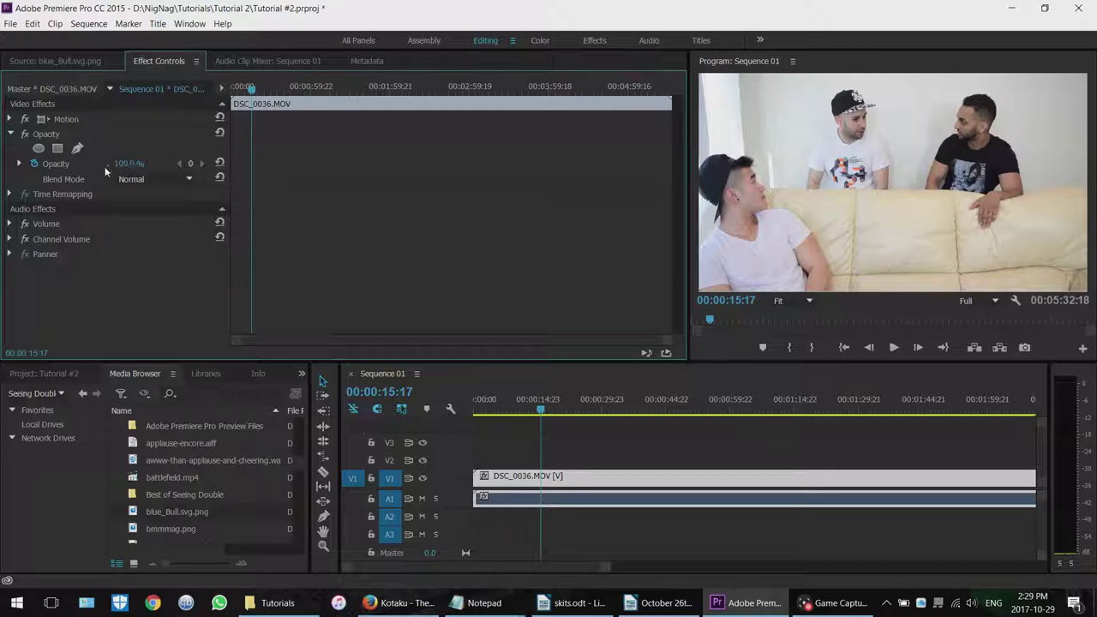
left_click(57, 149)
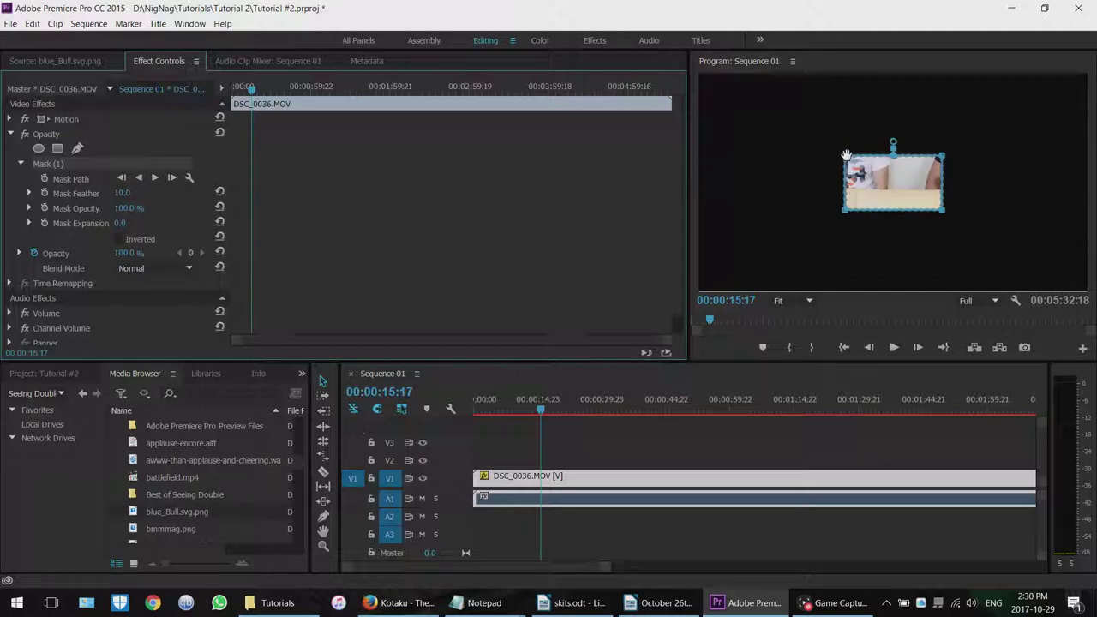
Step: Pull the mask's top corners up to the top of the man's cap
left_click_drag(846, 156, 696, 75)
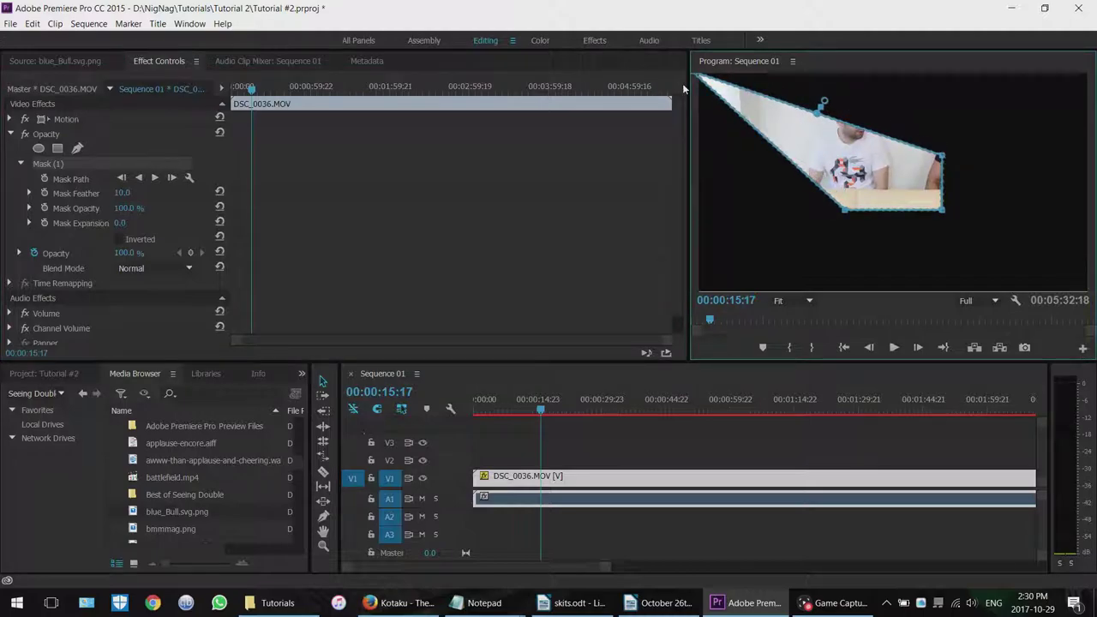
key("ctrl+z")
left_click_drag(846, 157, 814, 74)
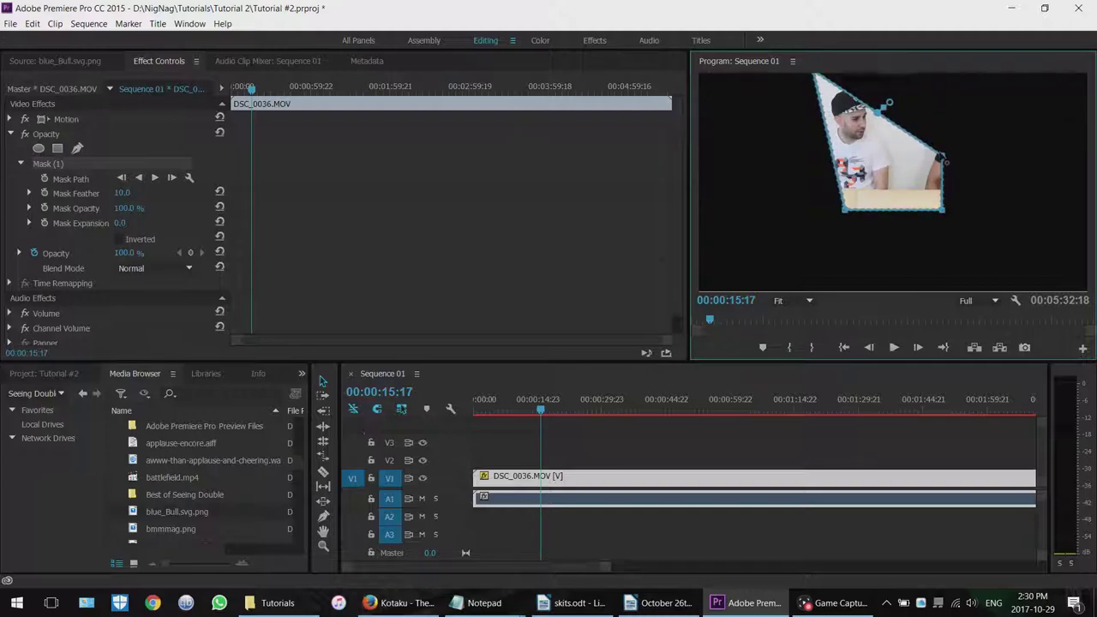
left_click_drag(941, 158, 892, 76)
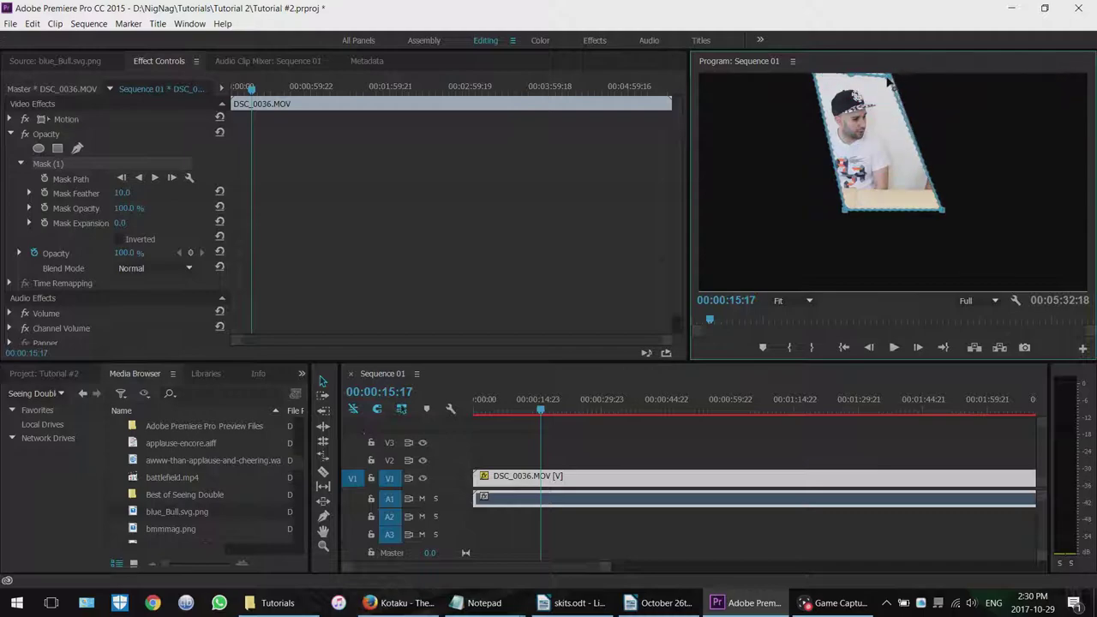
left_click(910, 133)
left_click_drag(911, 134, 991, 139)
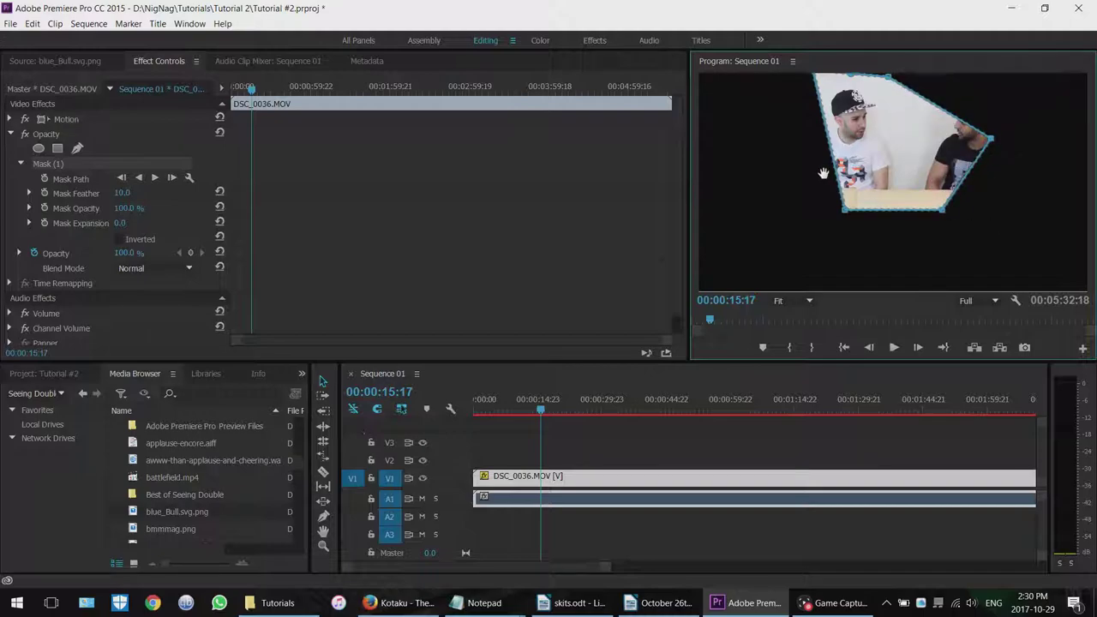
key("ctrl+z")
key("ctrl+z")
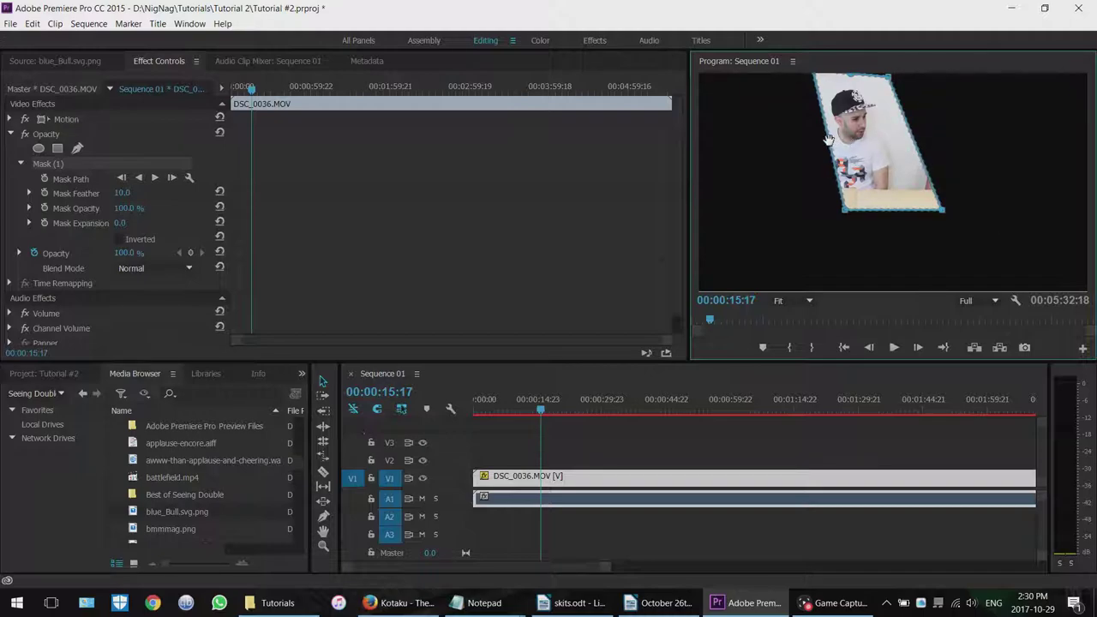
Step: Raise the mask's lower corners to box tightly around the man's face
left_click(887, 210)
left_click_drag(890, 252, 887, 254)
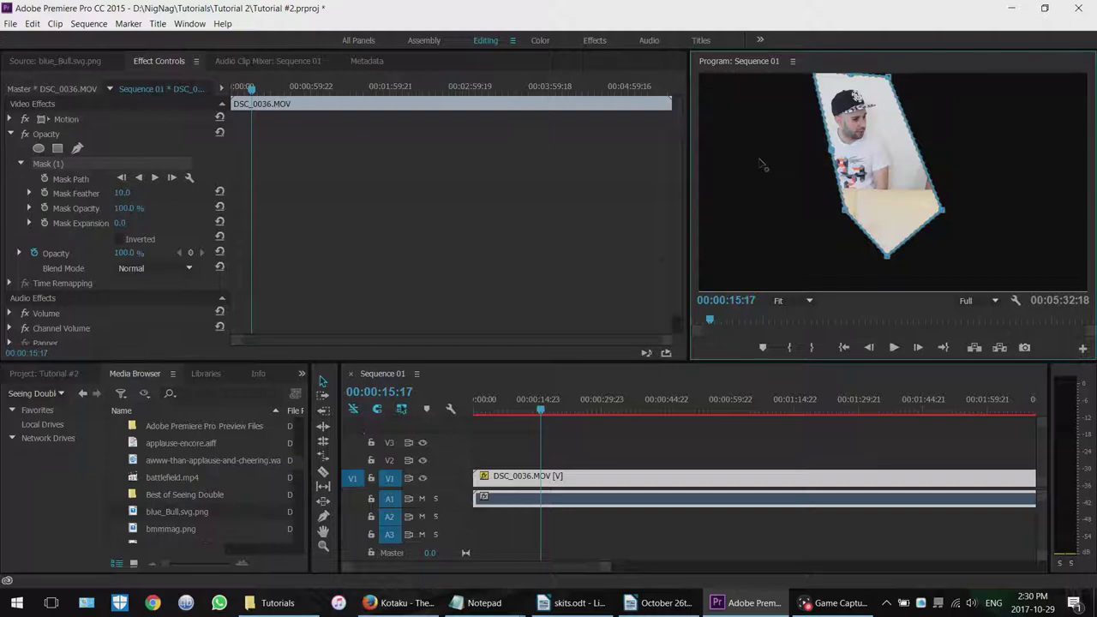
key("ctrl+z")
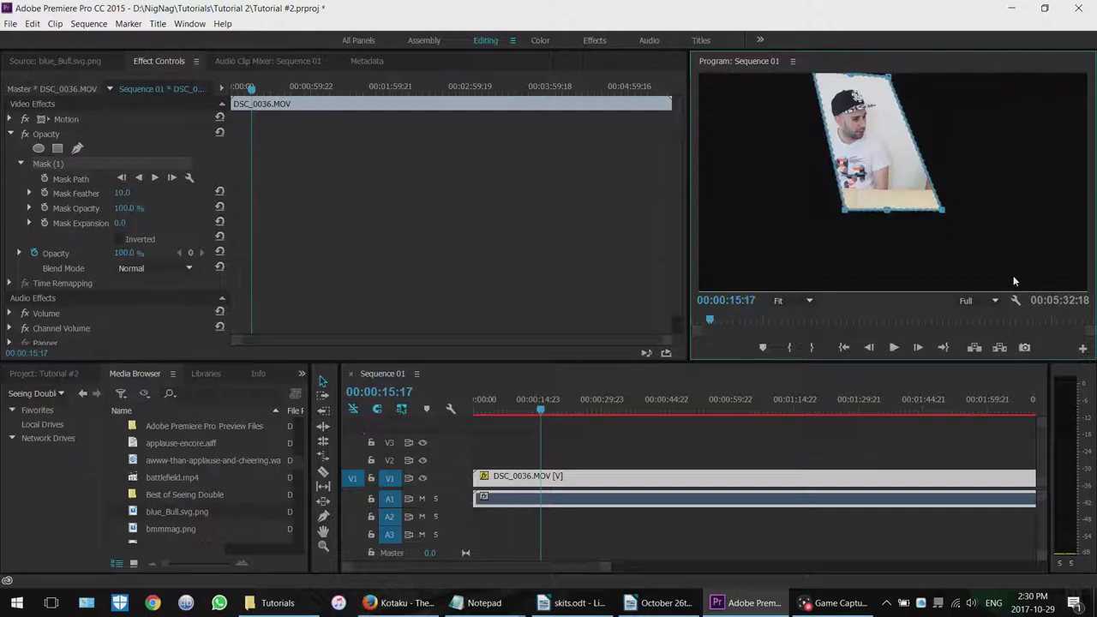
left_click_drag(850, 220, 822, 168)
key("ctrl+z")
left_click_drag(846, 213, 814, 156)
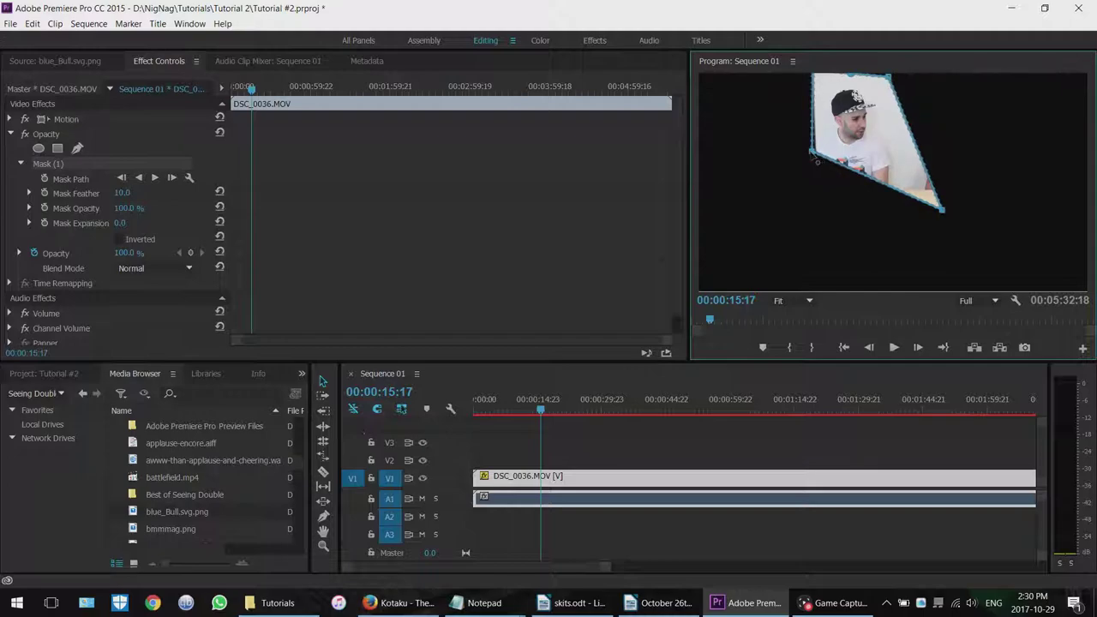
left_click_drag(942, 210, 897, 158)
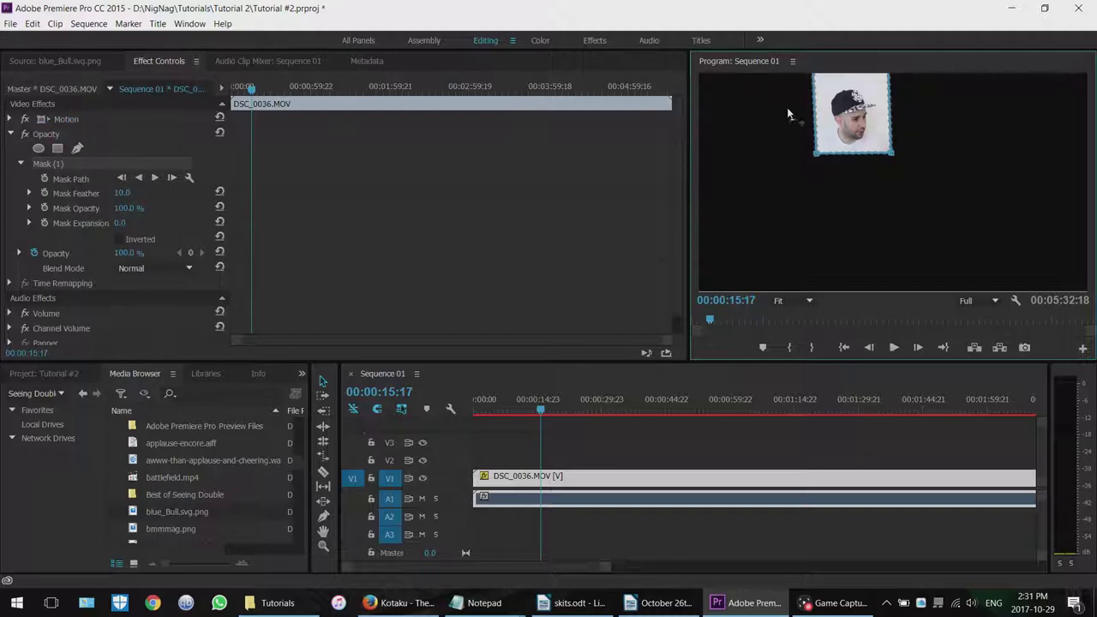
Step: Scale the masked couch clip to 383.4 and move it to Position 949.9, 1765.2
left_click(11, 120)
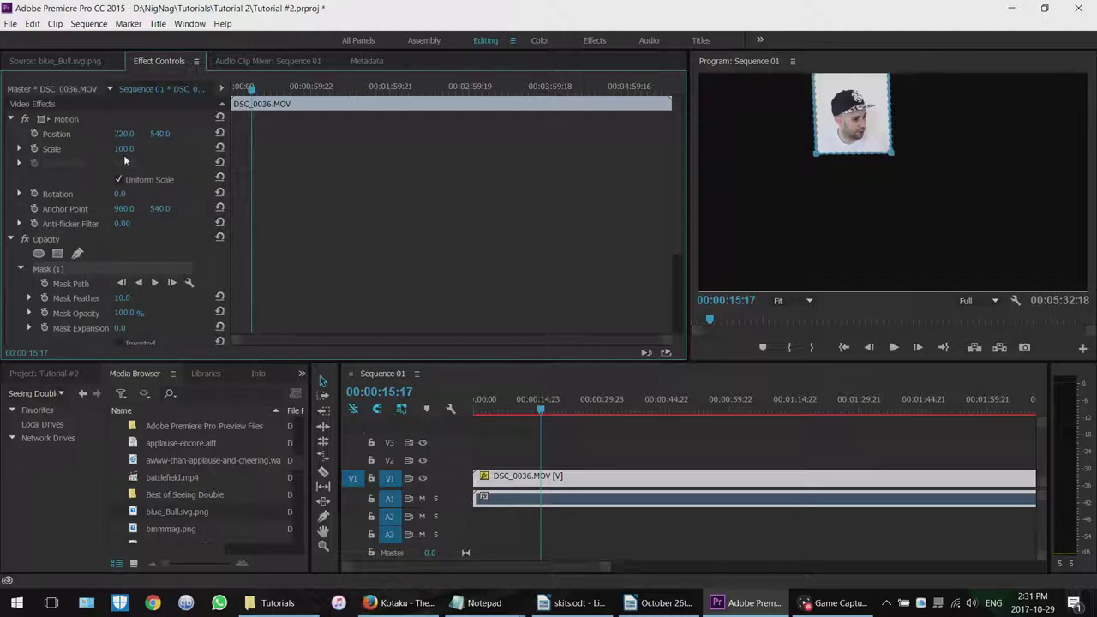
left_click_drag(123, 151, 231, 151)
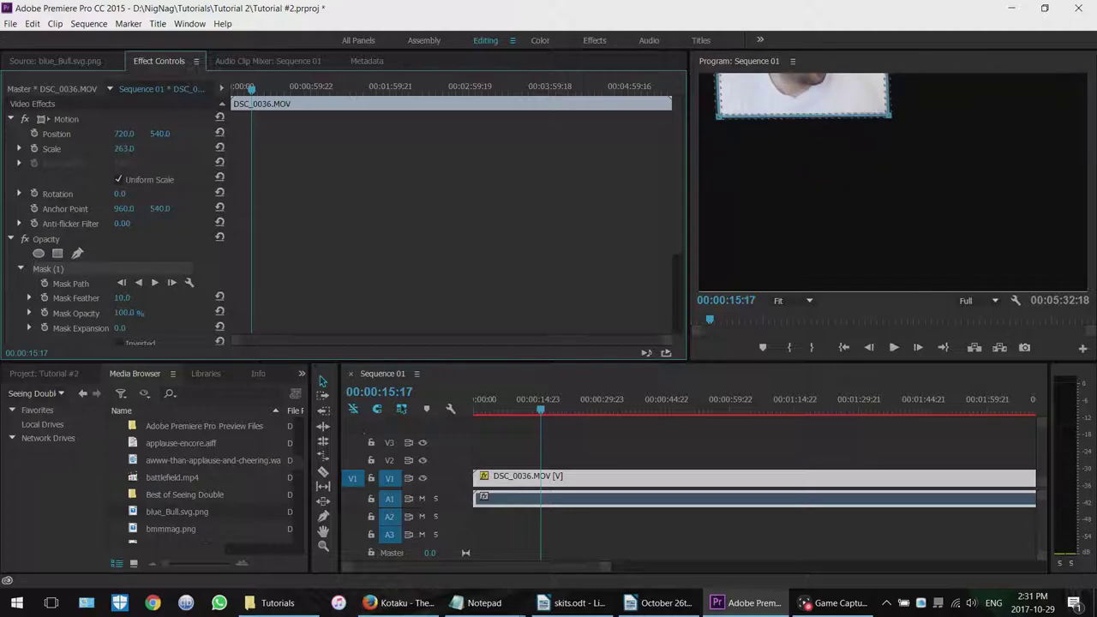
left_click_drag(154, 151, 156, 149)
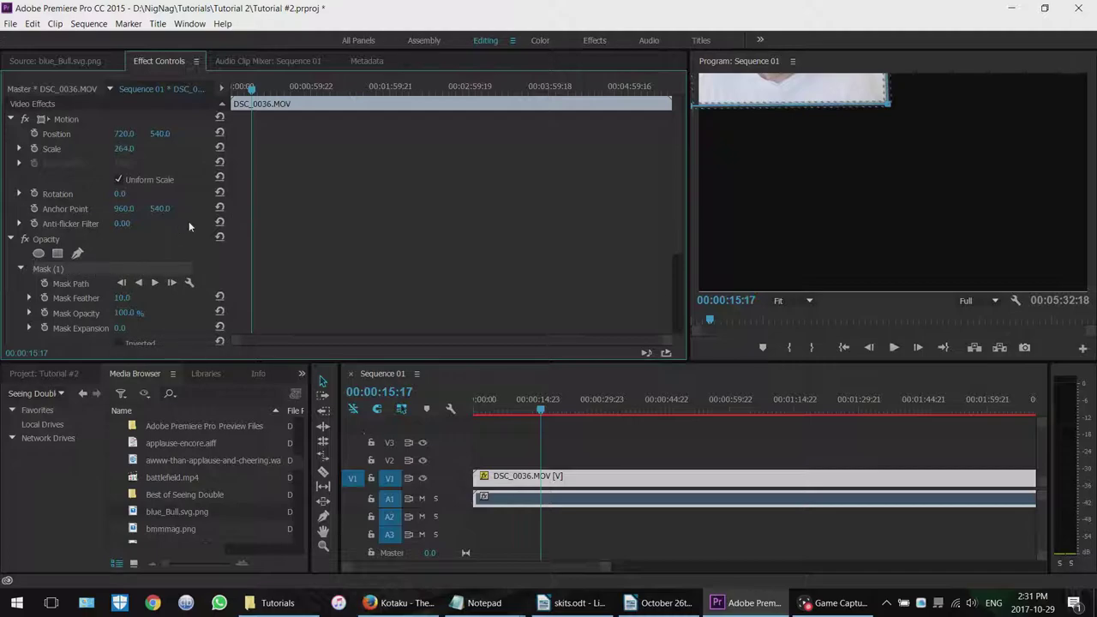
left_click(103, 119)
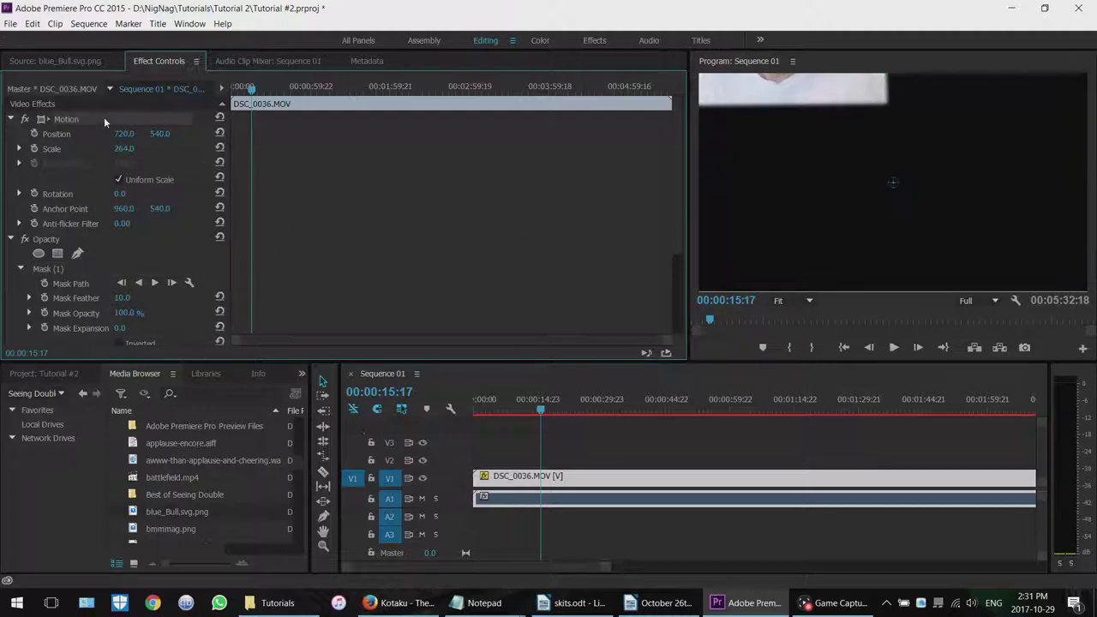
left_click_drag(762, 92, 760, 279)
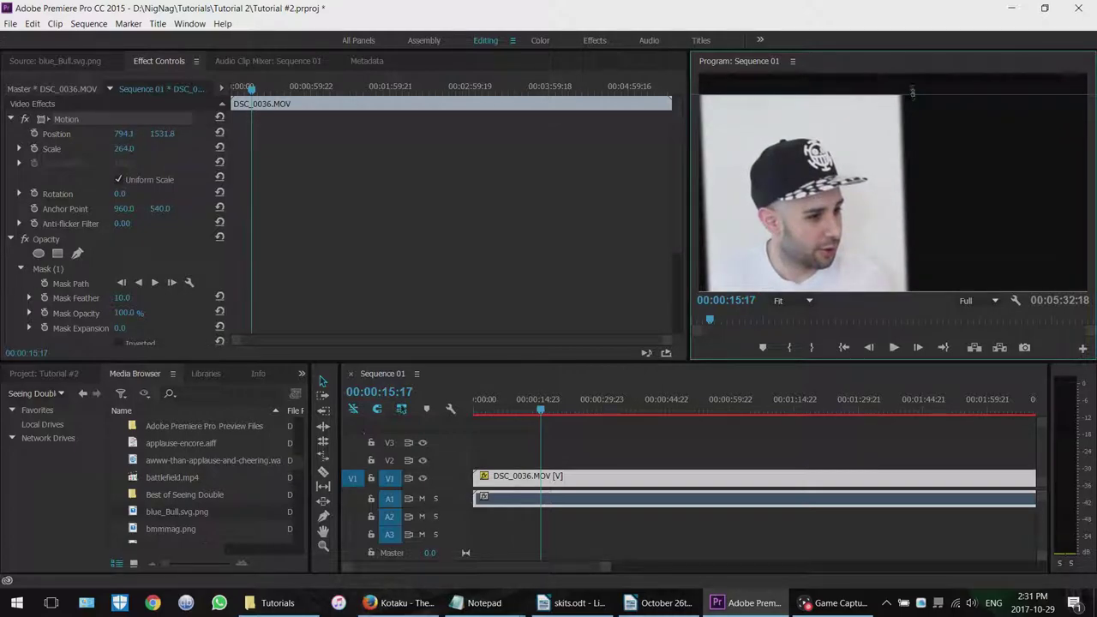
left_click_drag(911, 91, 913, 23)
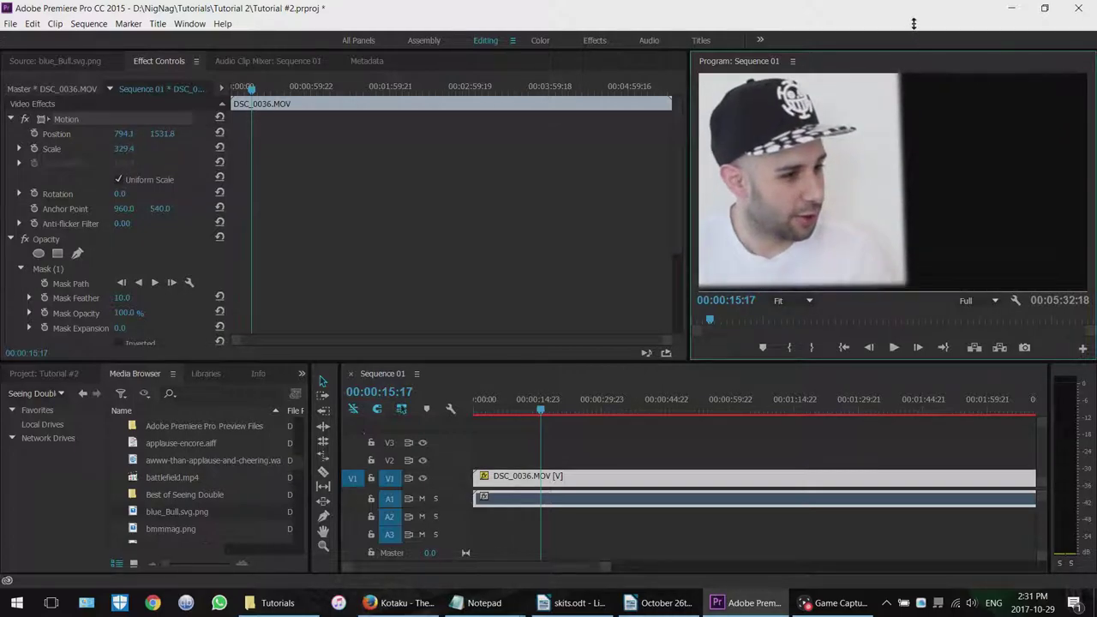
left_click_drag(854, 172, 866, 190)
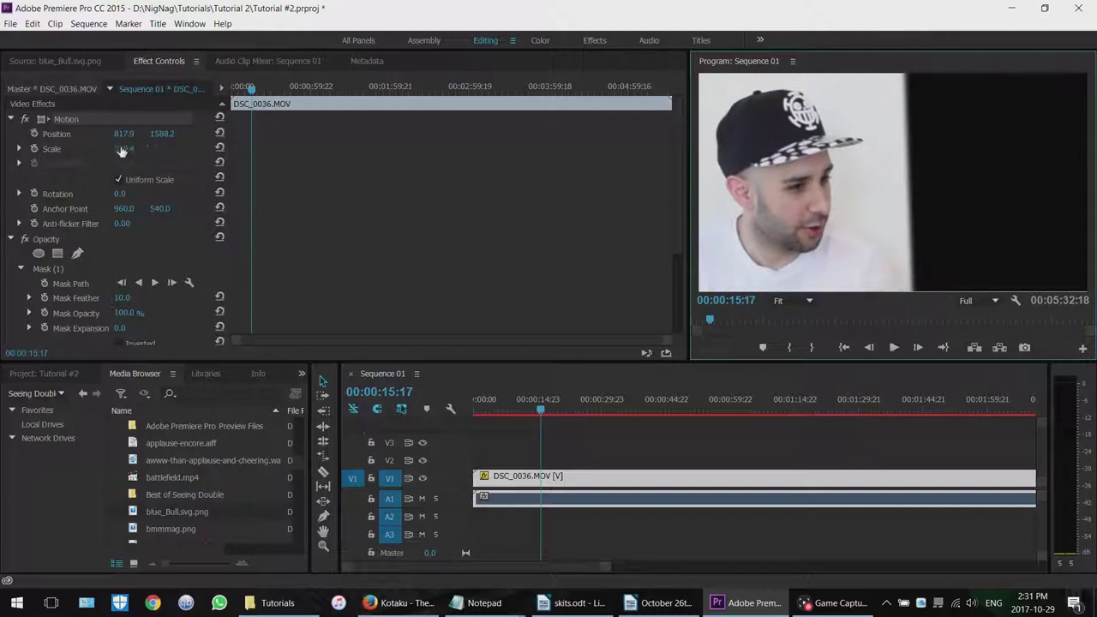
left_click_drag(121, 150, 250, 133)
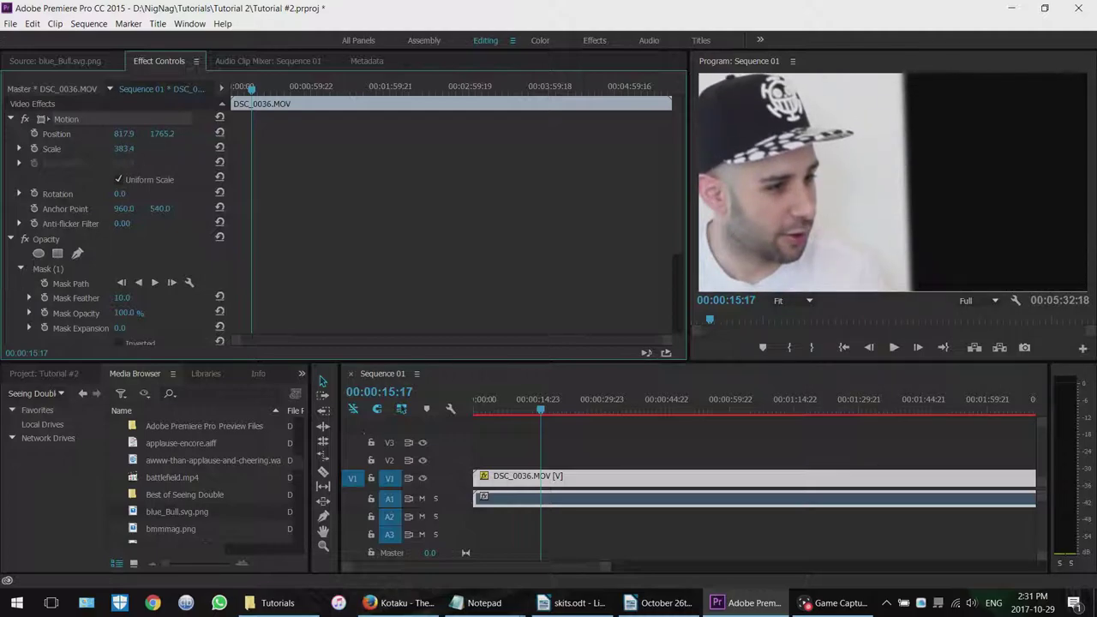
left_click_drag(122, 134, 189, 134)
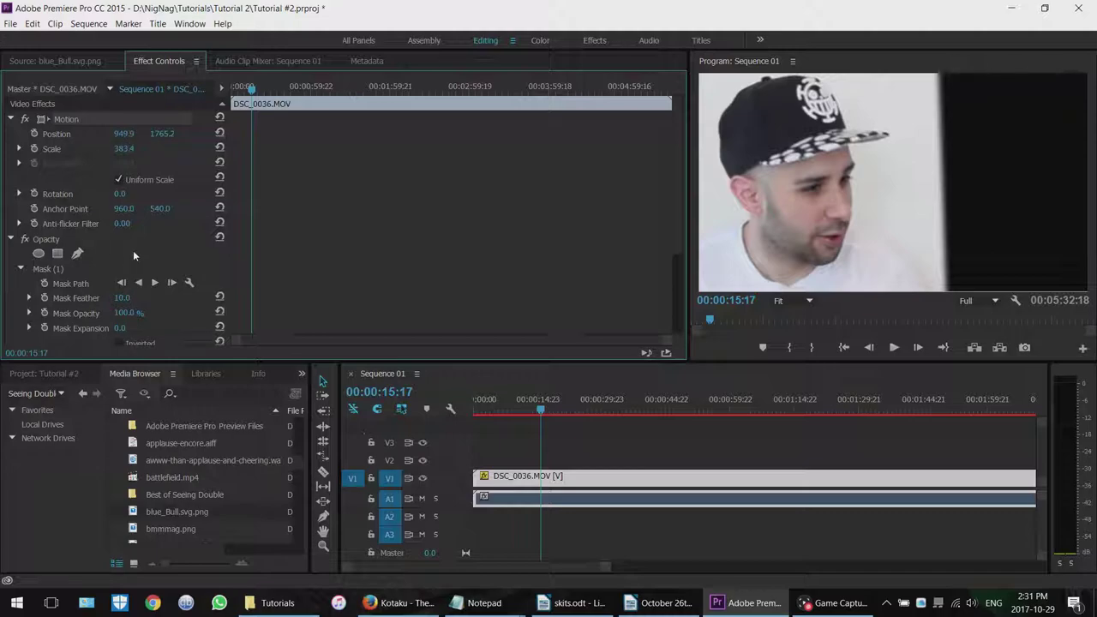
Step: Razor the couch clip at about 47 seconds and delete the right-hand remainder
left_click(592, 465)
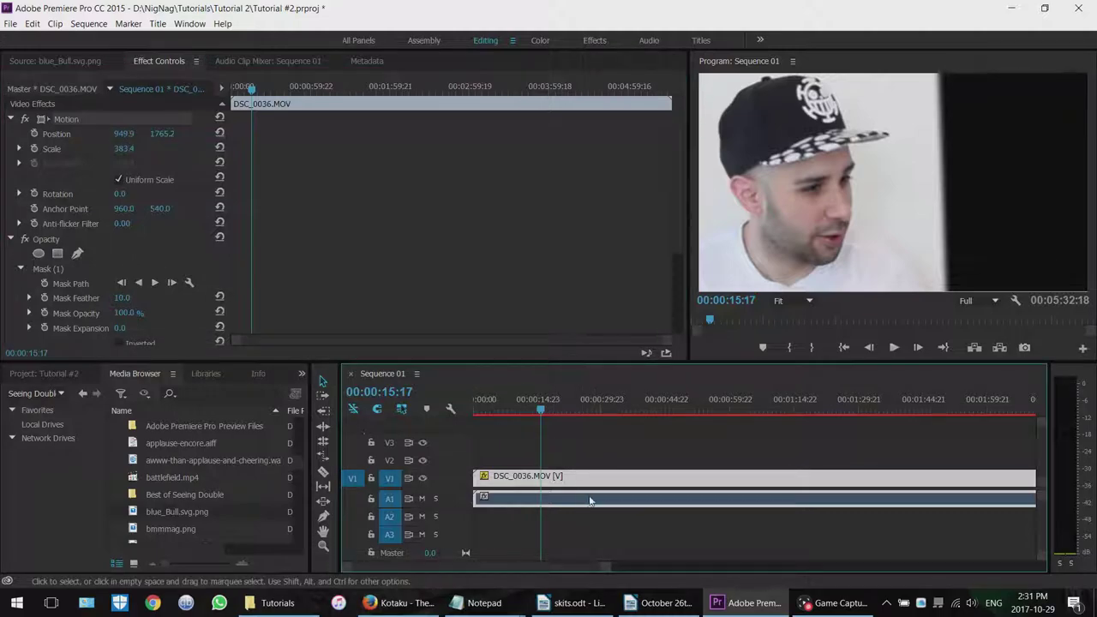
left_click(585, 513)
left_click(582, 478)
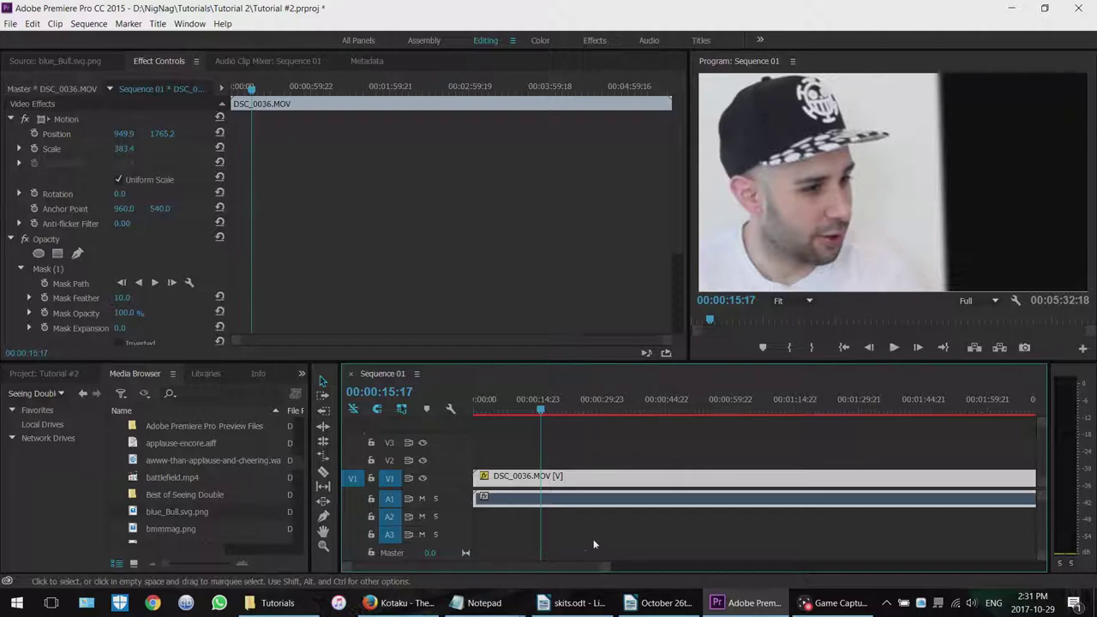
key("c")
left_click(673, 484)
key("v")
left_click(685, 485)
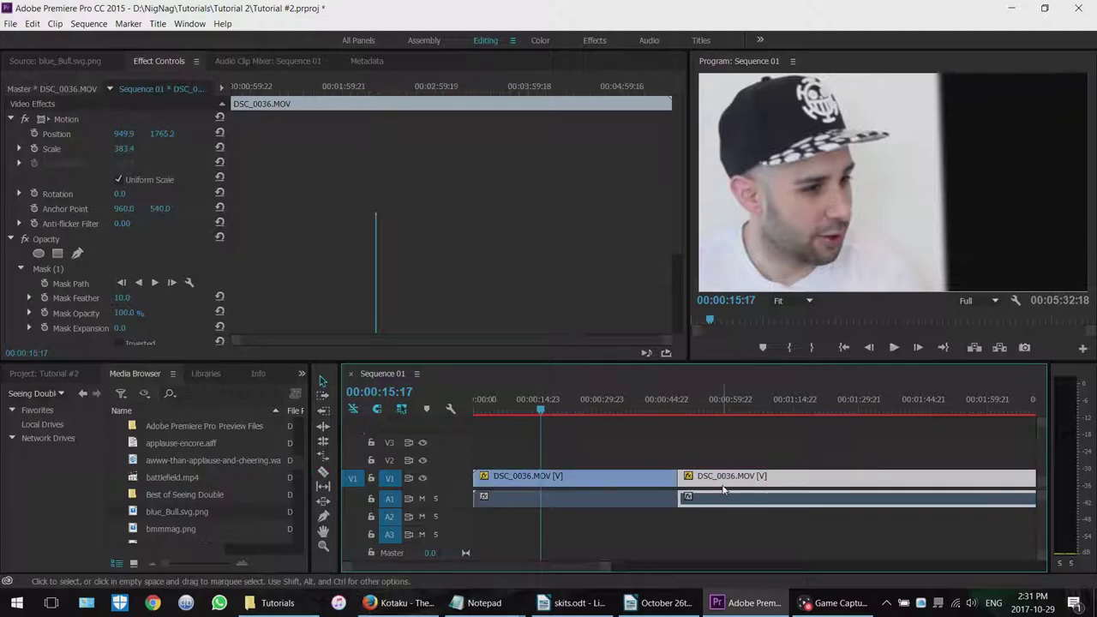
key("Delete")
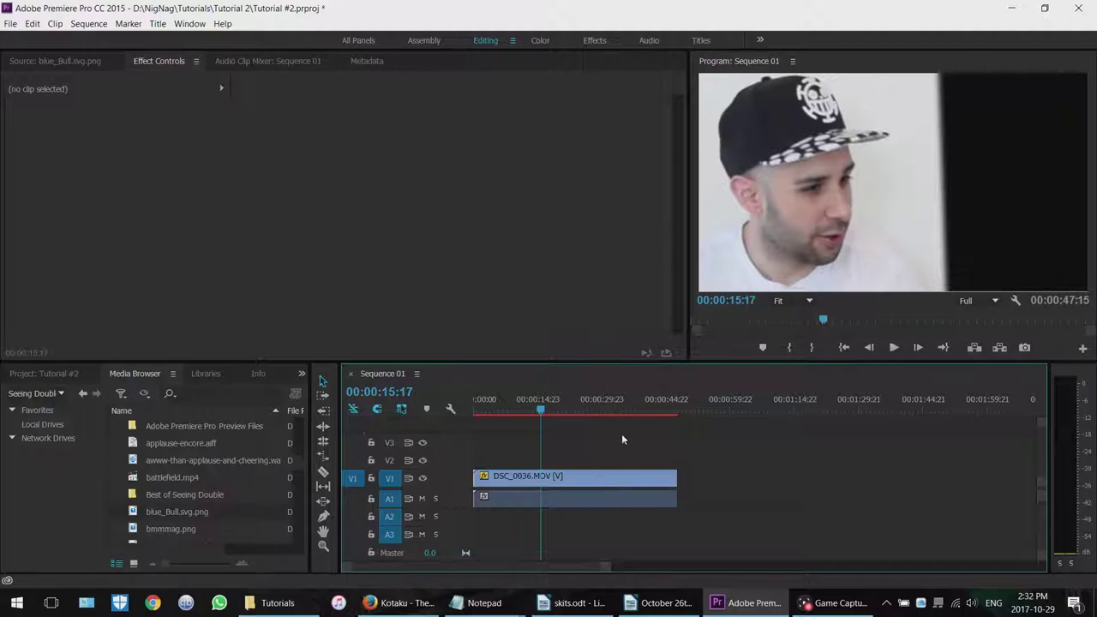
Step: Select the trimmed couch clip and bring up its context menu
left_click(583, 478)
left_click(598, 487)
left_click(554, 478)
right_click(563, 480)
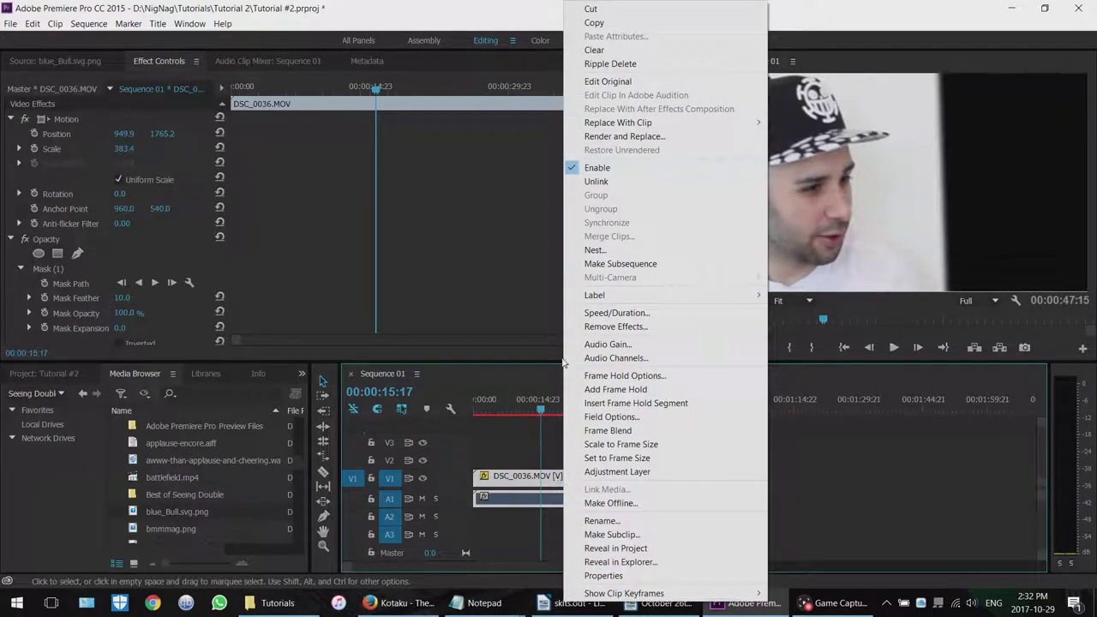
Step: Copy the trimmed couch clip, then undo a first paste that overwrote it
left_click(594, 23)
left_click(696, 460)
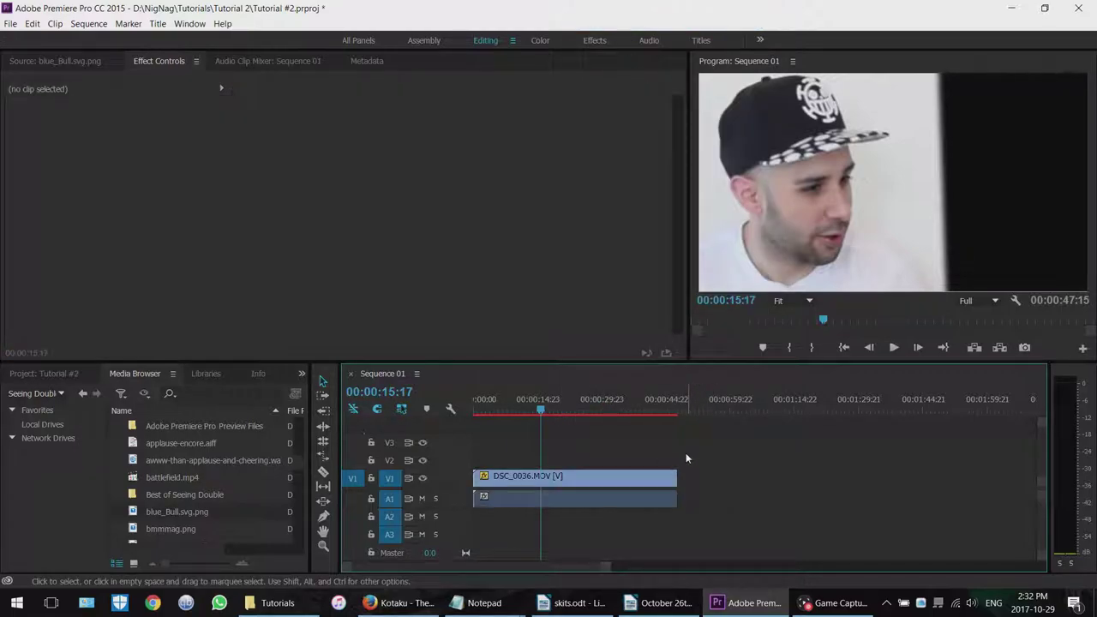
left_click(643, 479)
left_click(662, 463)
left_click(743, 408)
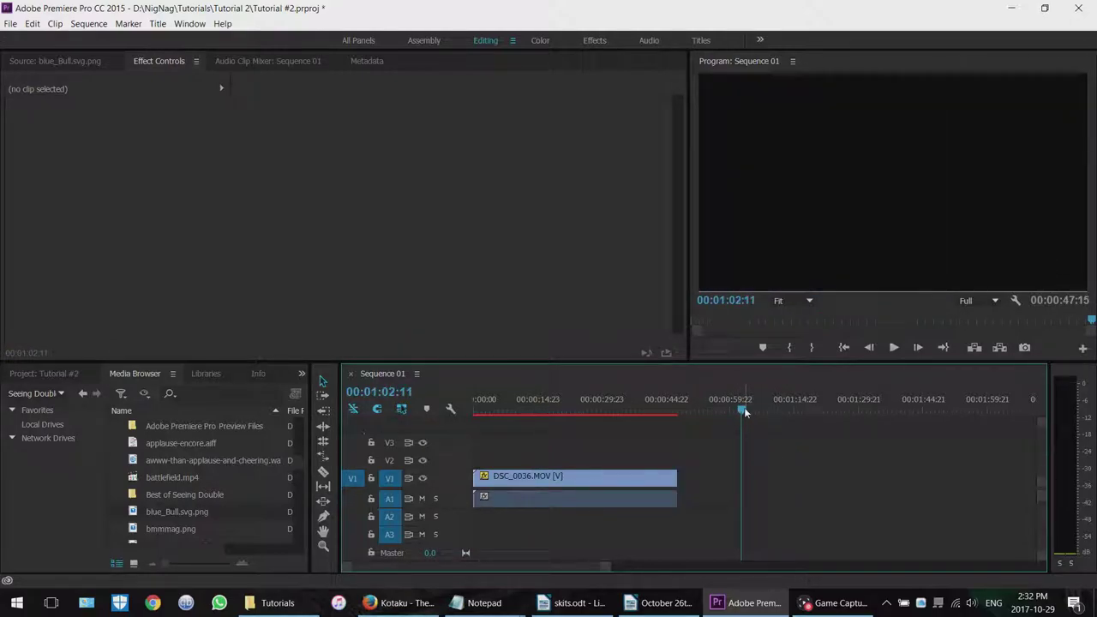
left_click(579, 402)
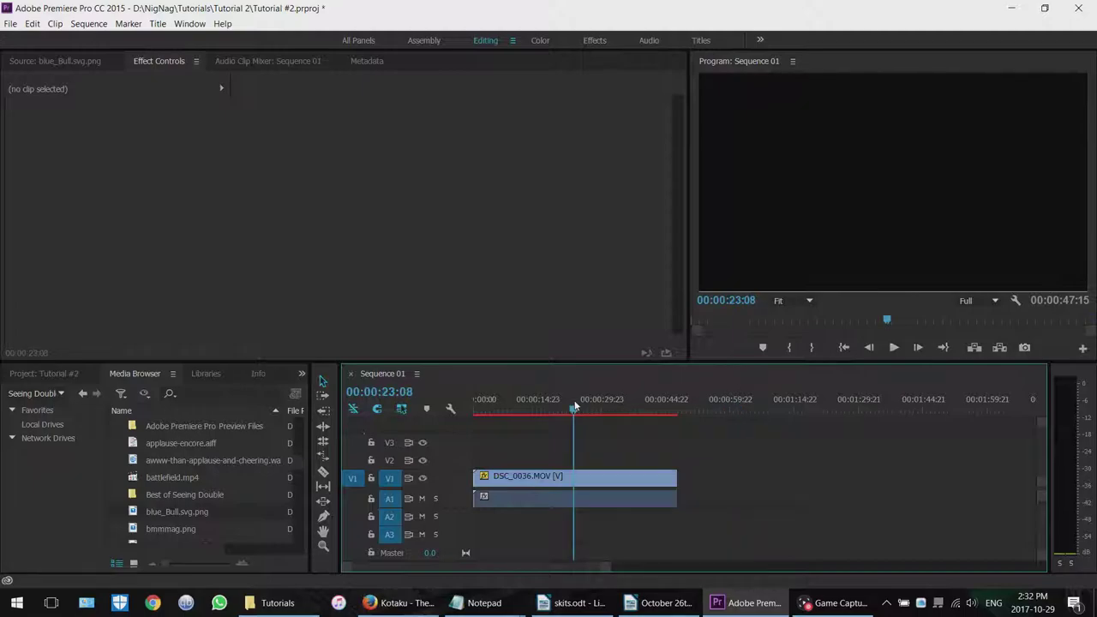
key("ctrl+v")
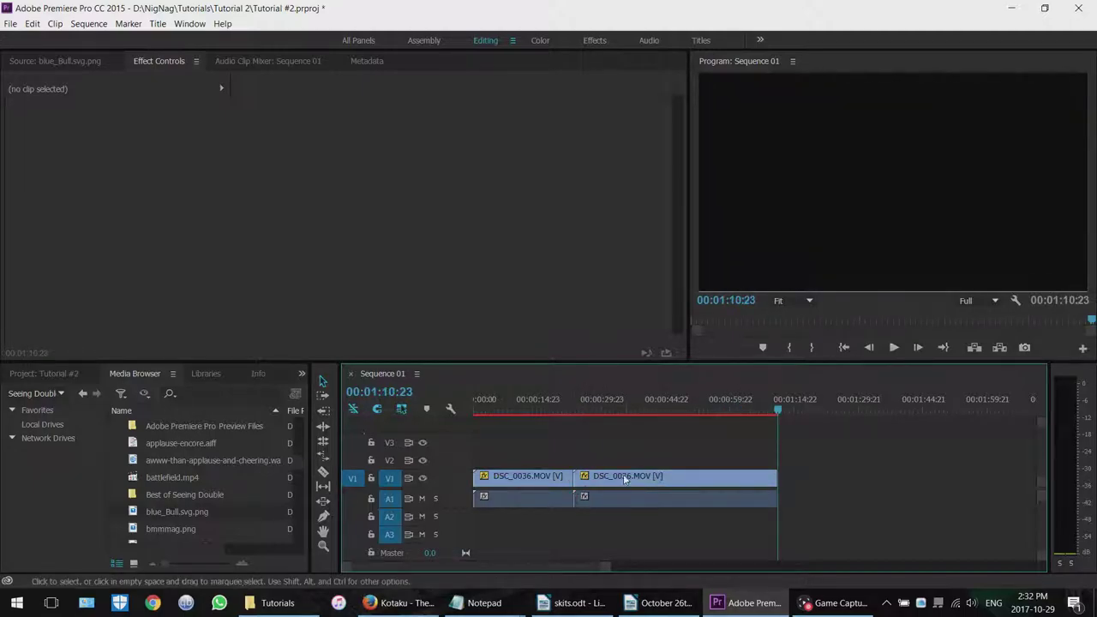
key("ctrl+z")
Step: Paste a second copy of DSC_0036.MOV after the first clip and preview it
left_click(720, 400)
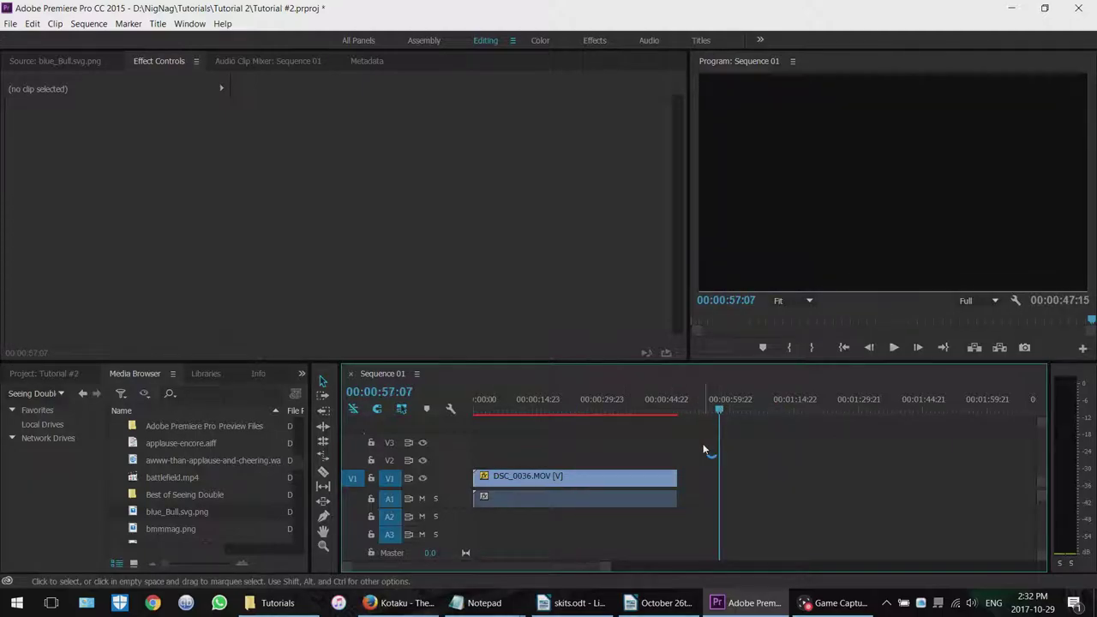
key("ctrl+v")
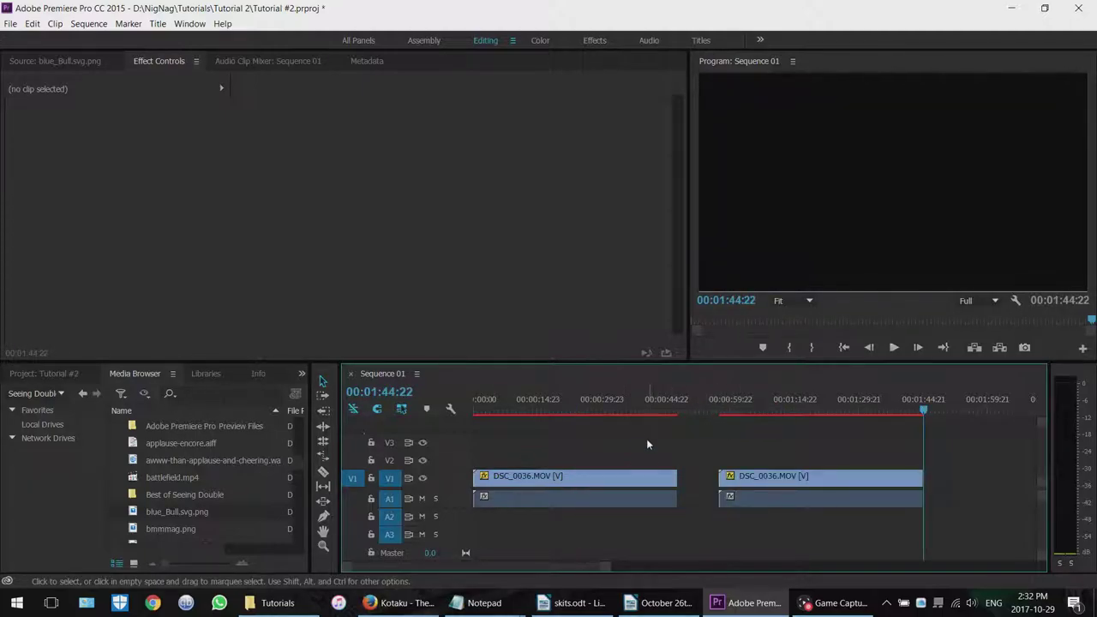
key("Up")
key("space")
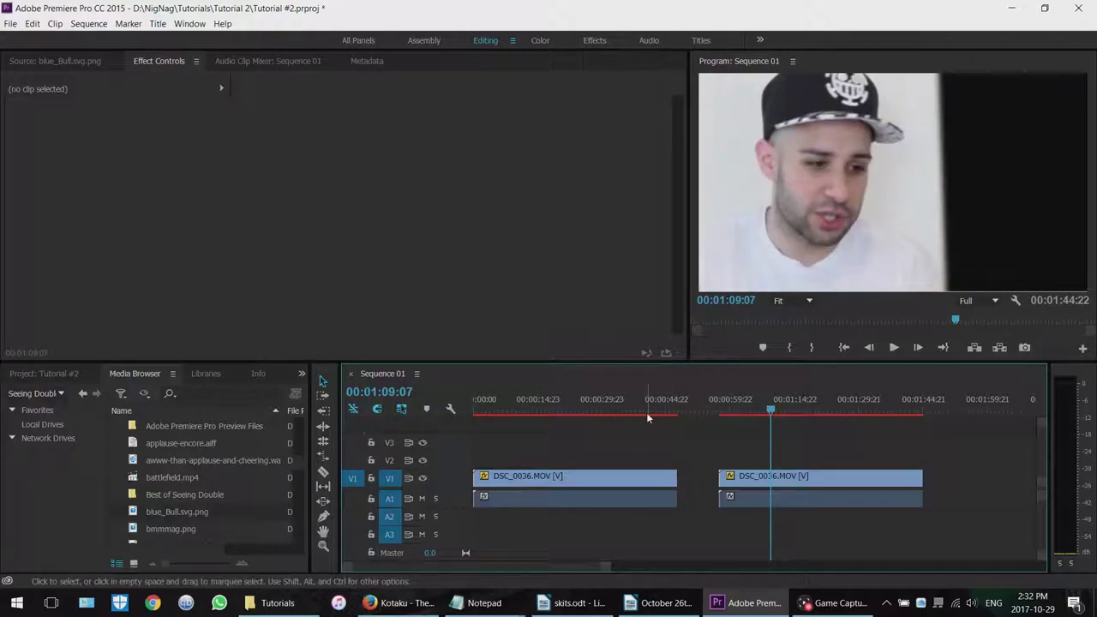
left_click(597, 404)
Step: Unlink the second DSC_0036.MOV clip and delete its audio from A1
left_click(625, 477)
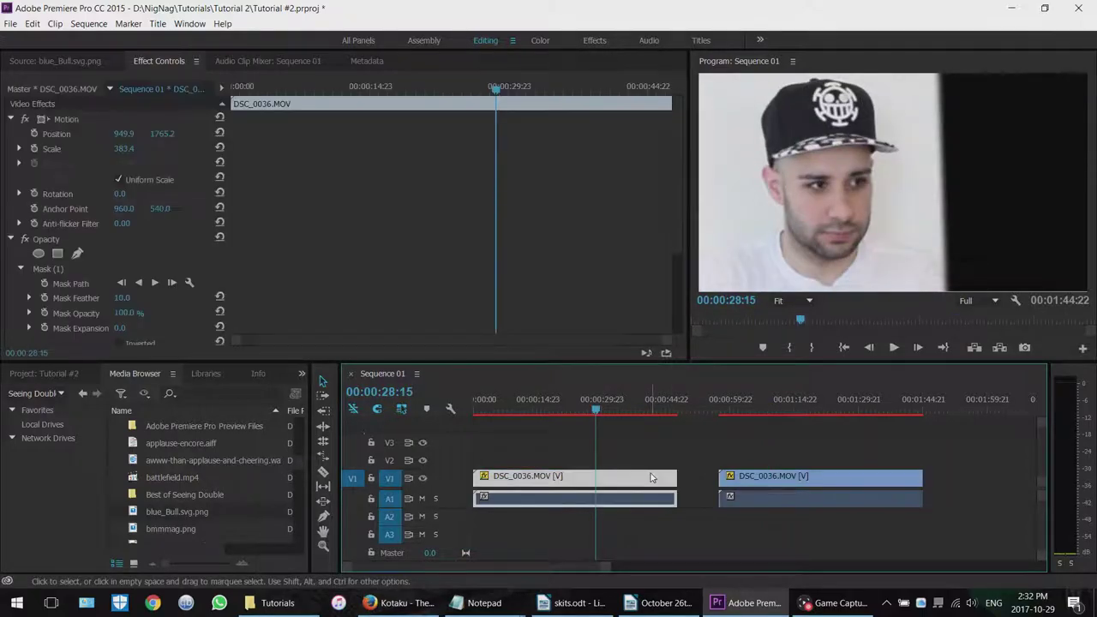
left_click(738, 477)
left_click(743, 404)
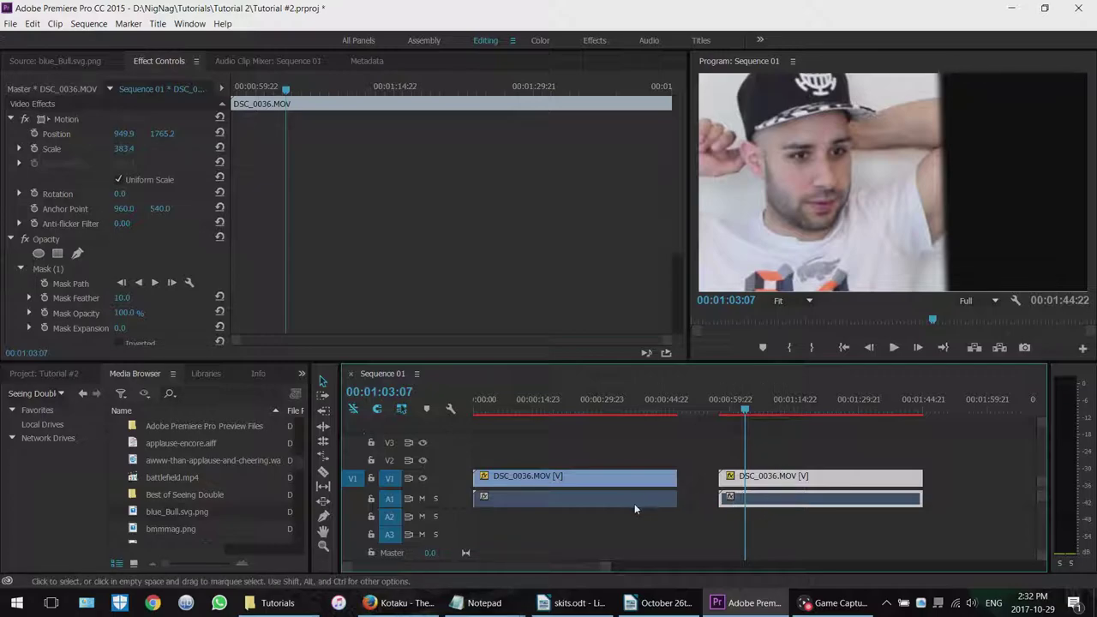
left_click(673, 498)
left_click_drag(660, 507, 746, 490)
left_click(699, 458)
left_click(739, 486)
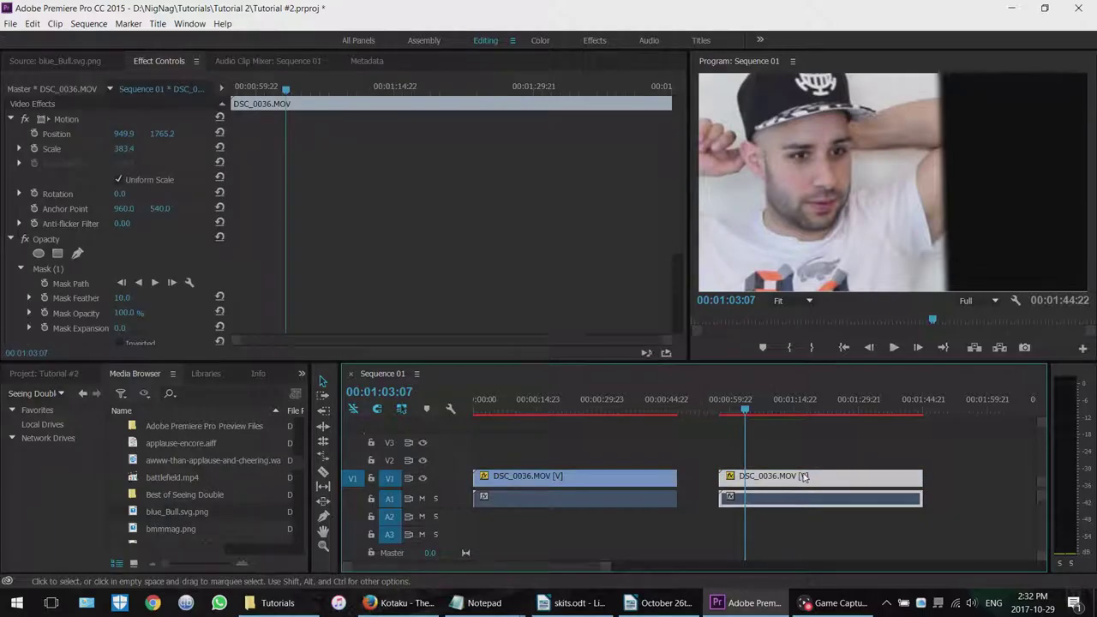
right_click(769, 481)
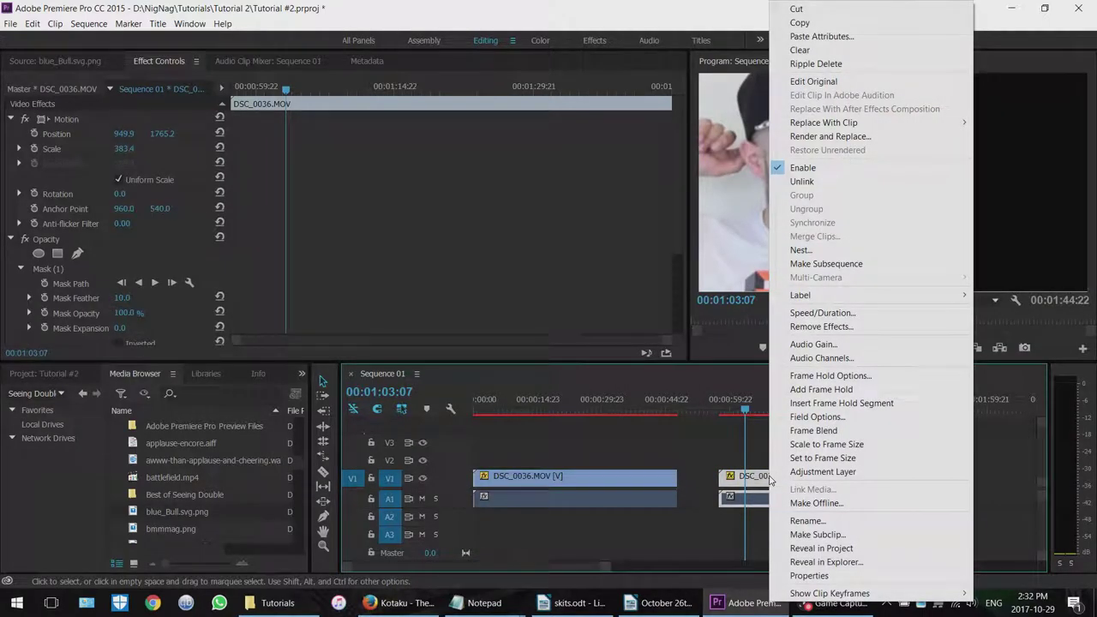
left_click(853, 182)
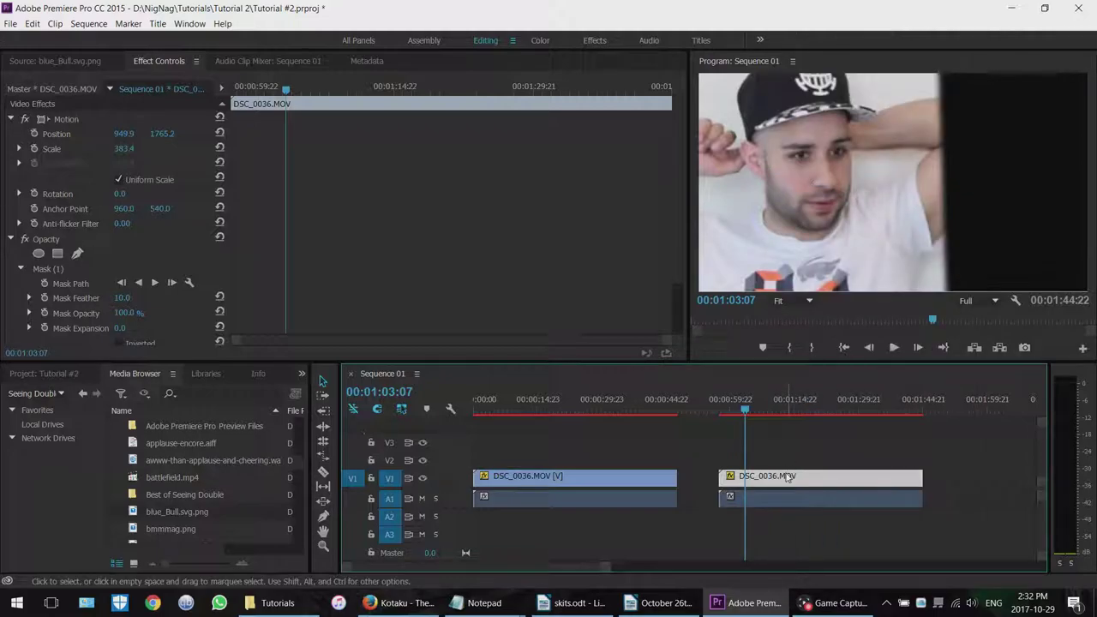
left_click(770, 506)
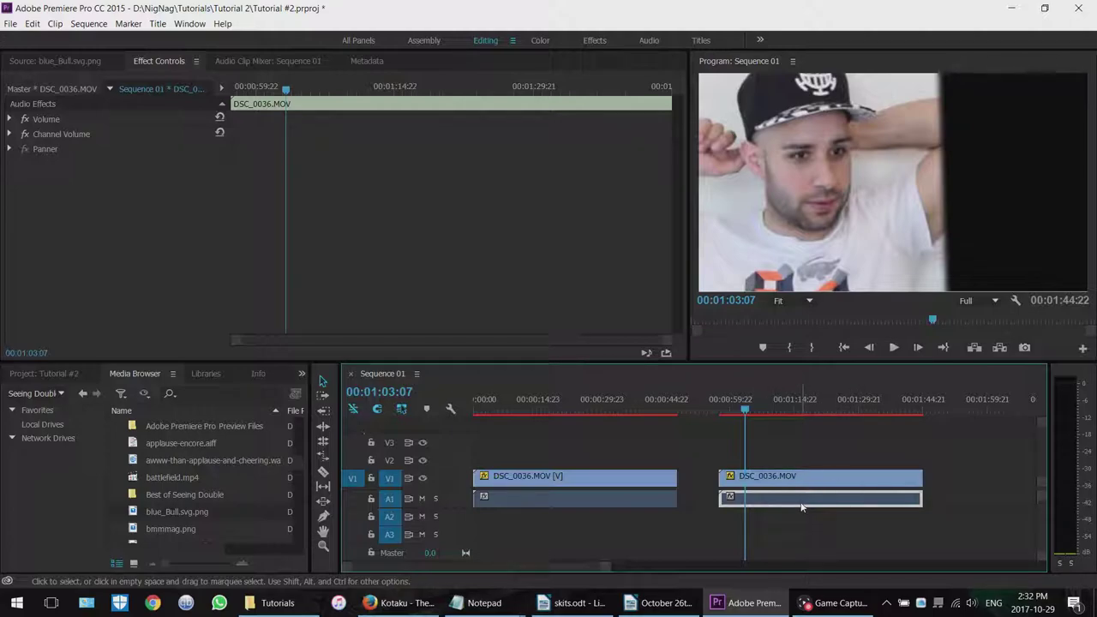
key("Delete")
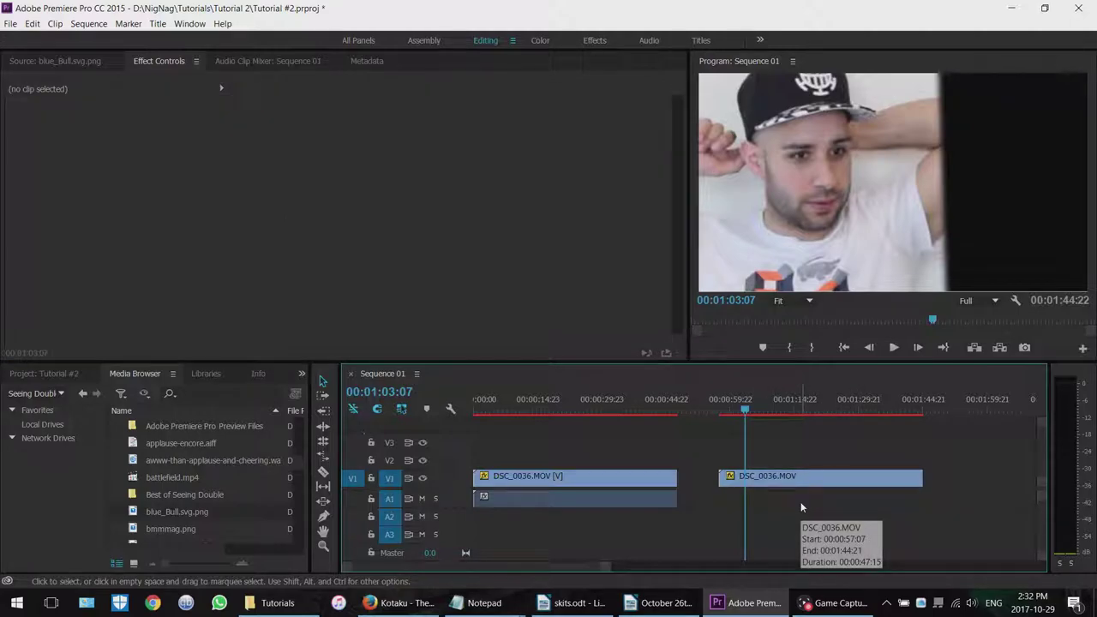
Step: Switch selection between the two clips, ending with the second clip selected
left_click(735, 475)
left_click(658, 484)
left_click(737, 479)
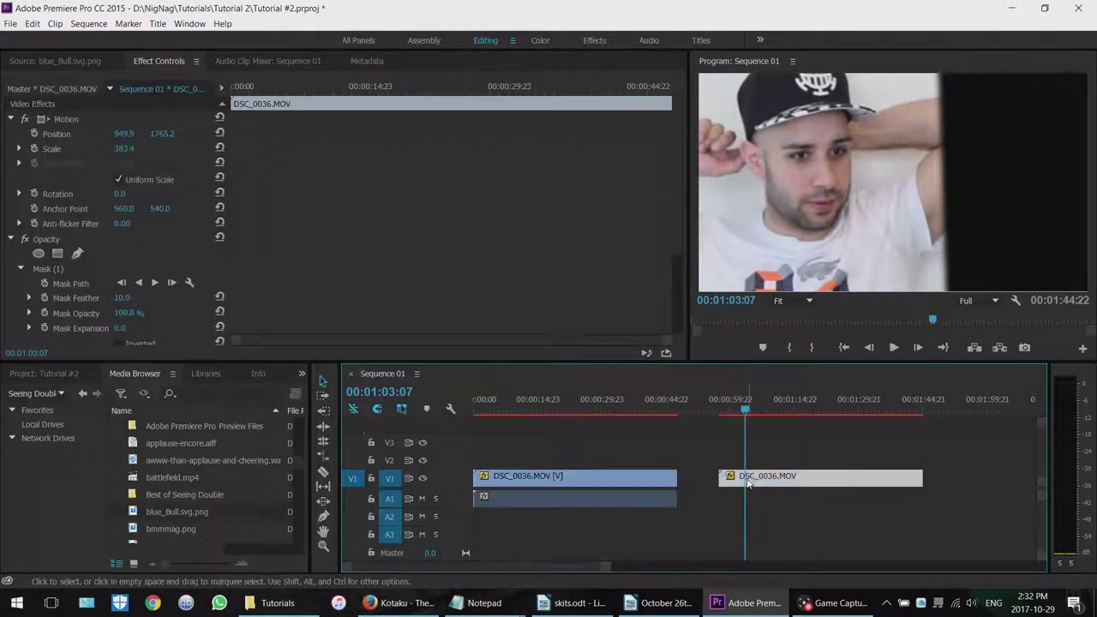
left_click(664, 480)
left_click(765, 484)
left_click(667, 497)
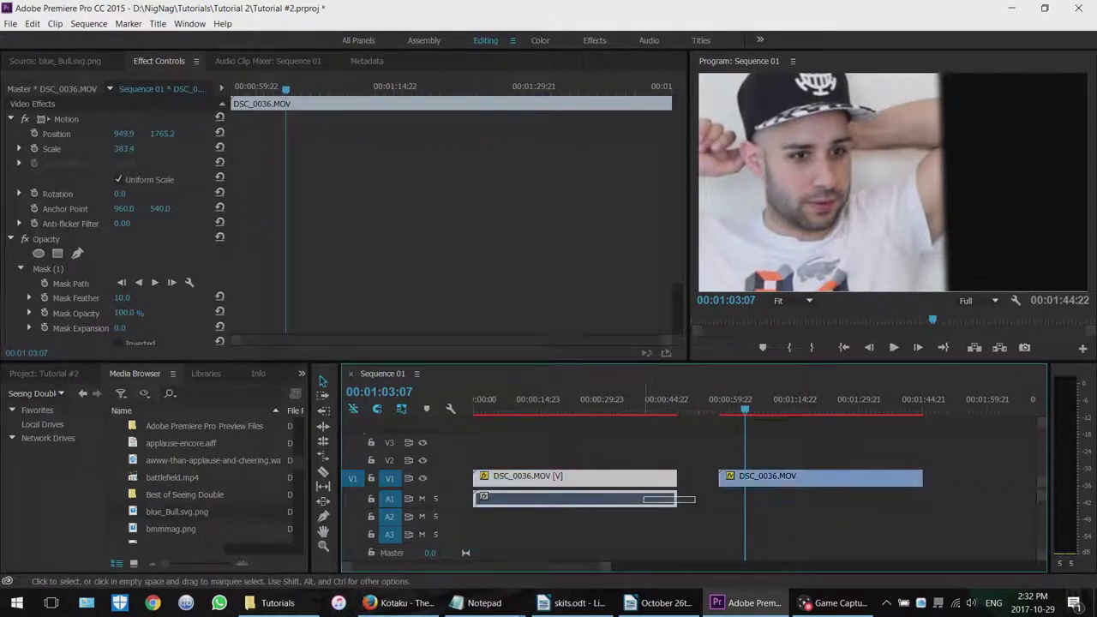
left_click(650, 528)
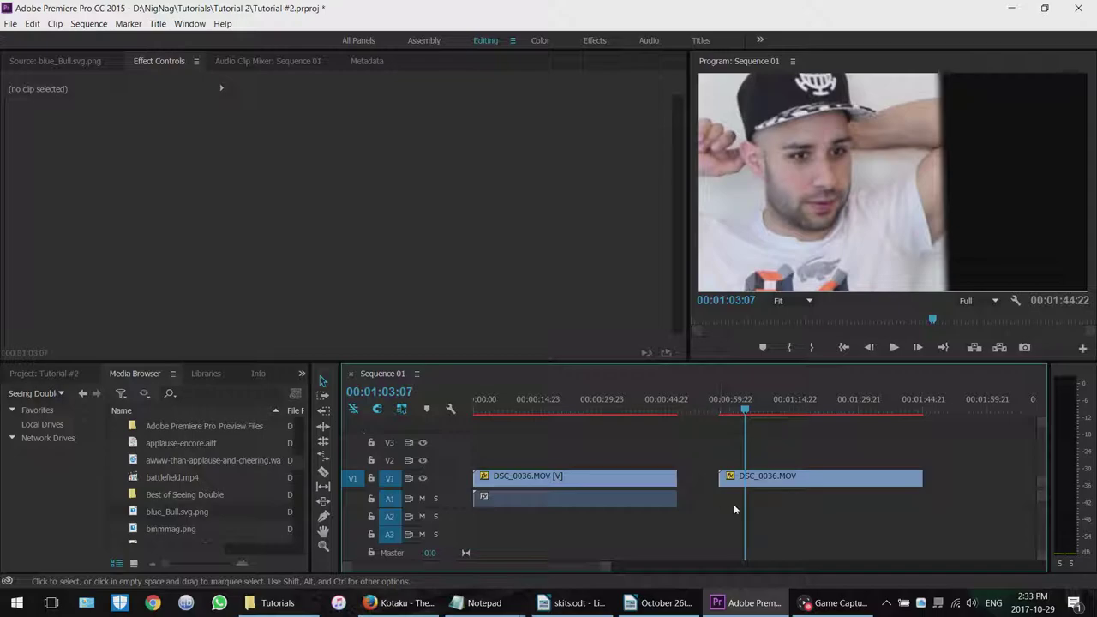
left_click(776, 476)
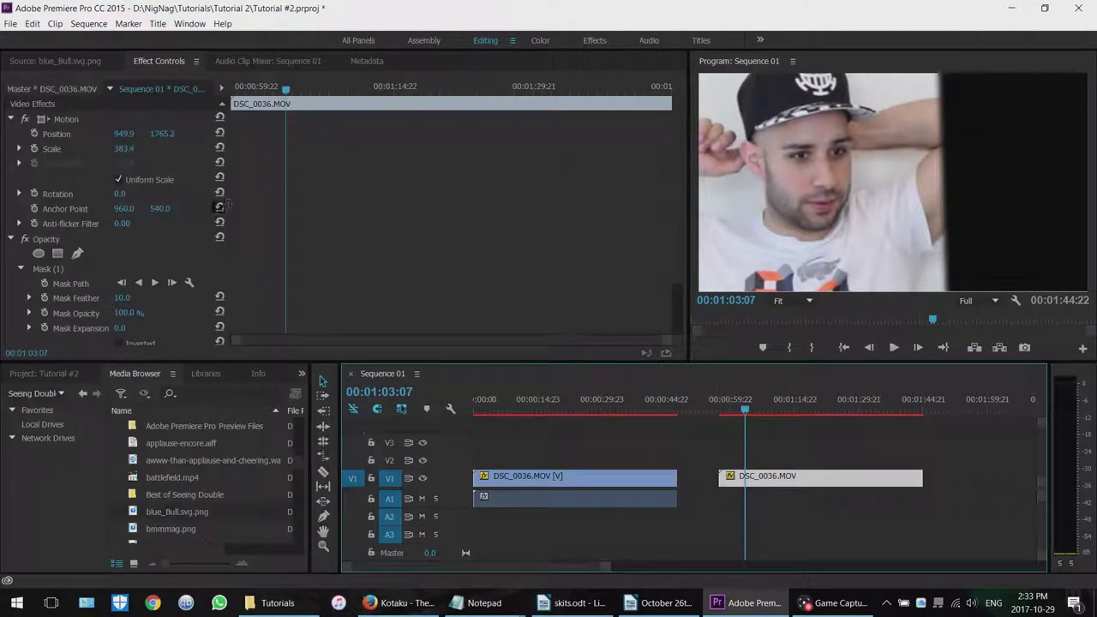
Step: Scrub the second clip's Motion Scale down to 112.4 and raise its Position Y
left_click(85, 267)
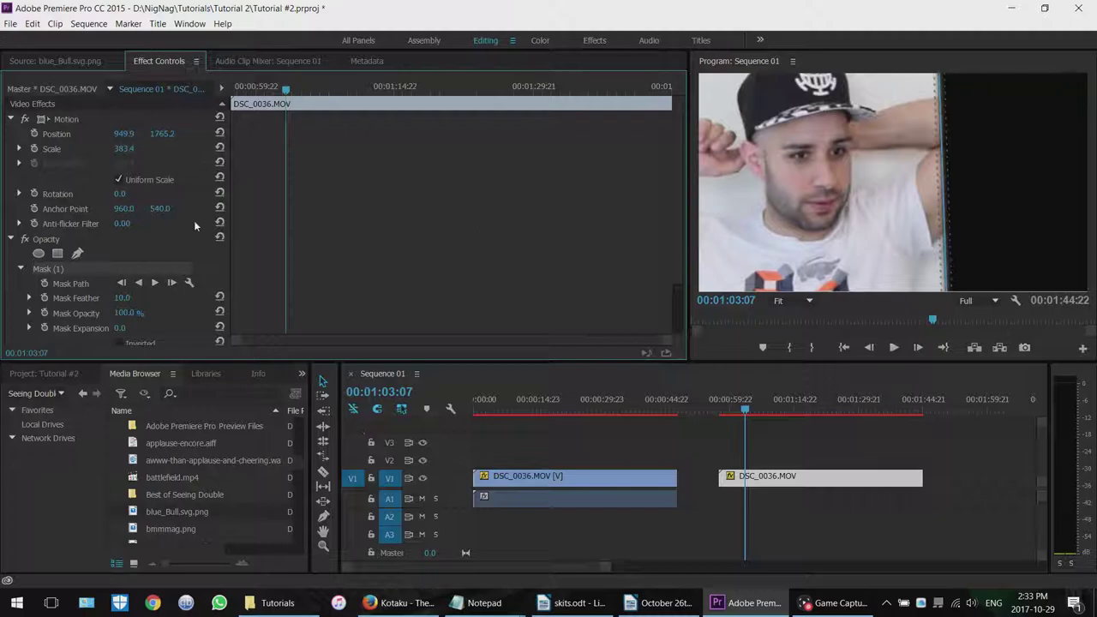
left_click(76, 123)
left_click_drag(125, 148, 25, 148)
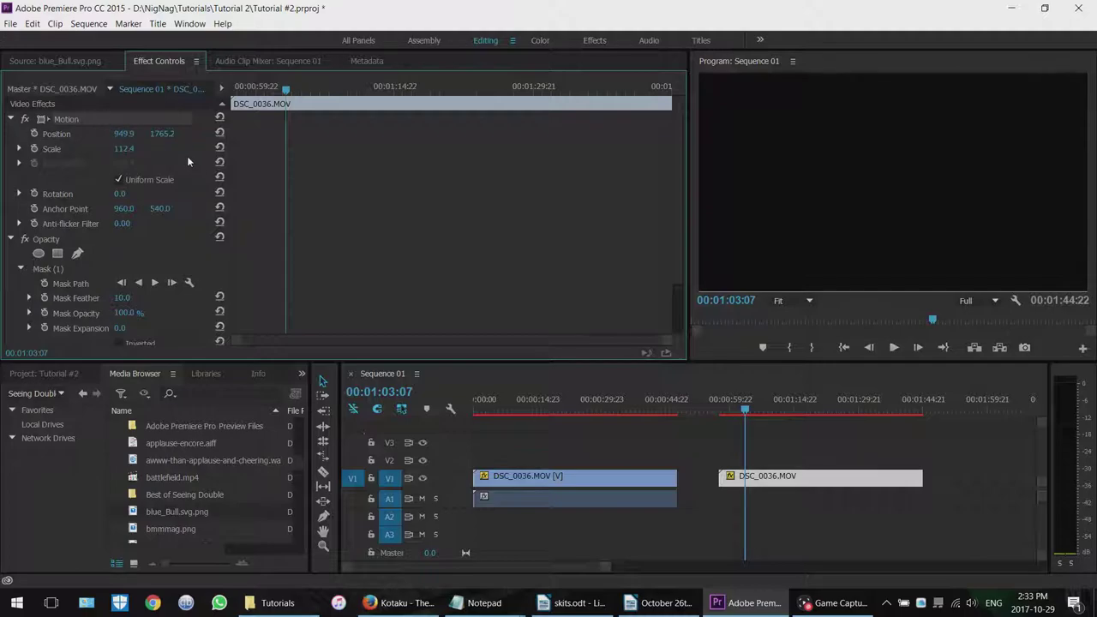
mouse_move(162, 134)
left_mouse_down()
mouse_move(100, 134)
mouse_move(170, 133)
mouse_move(150, 125)
left_mouse_up()
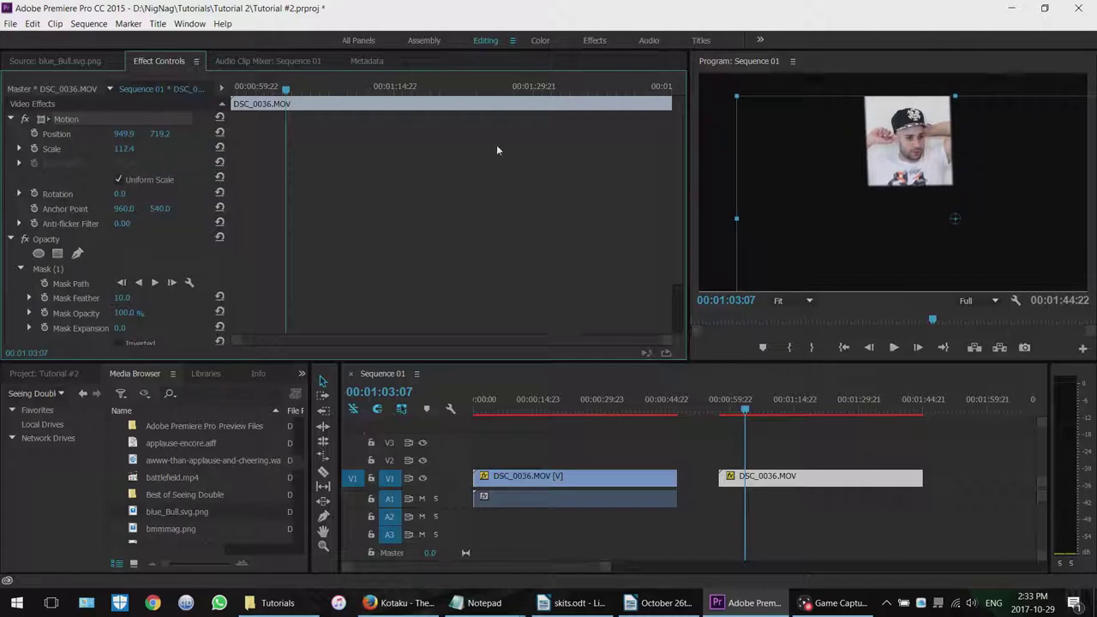
Step: Select Mask (1) and drag it right over the other man in the Program monitor
left_click(126, 265)
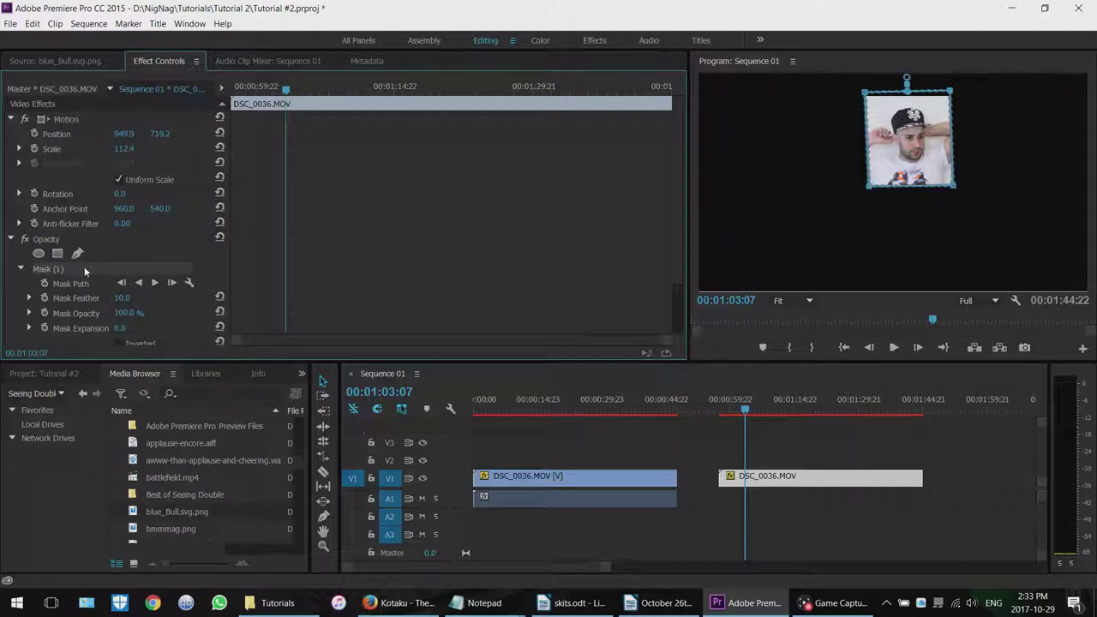
left_click(90, 121)
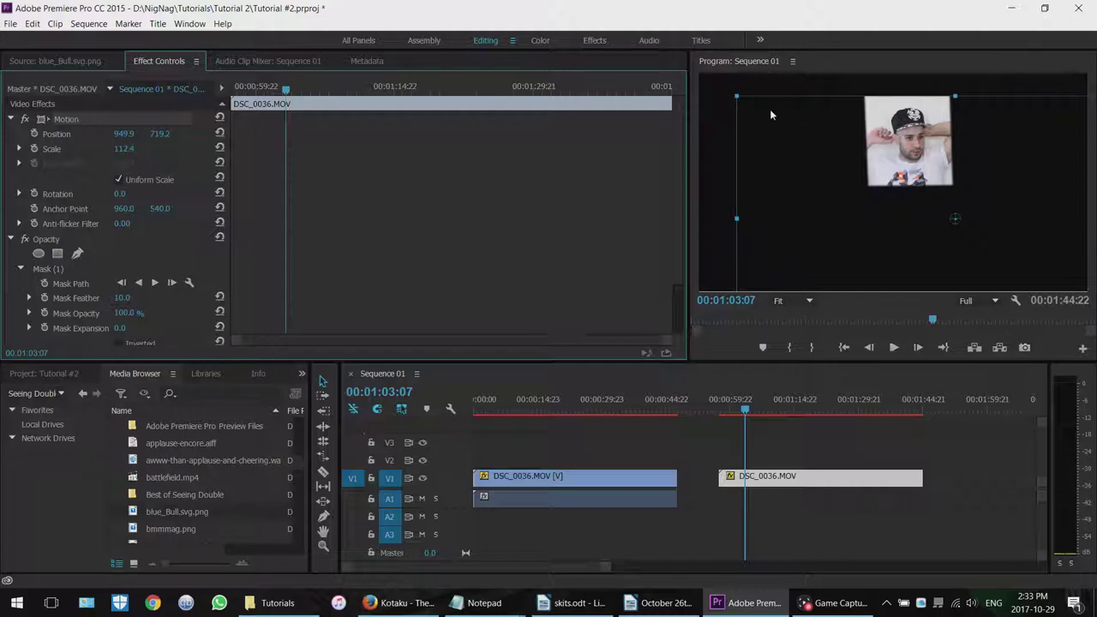
left_click(120, 272)
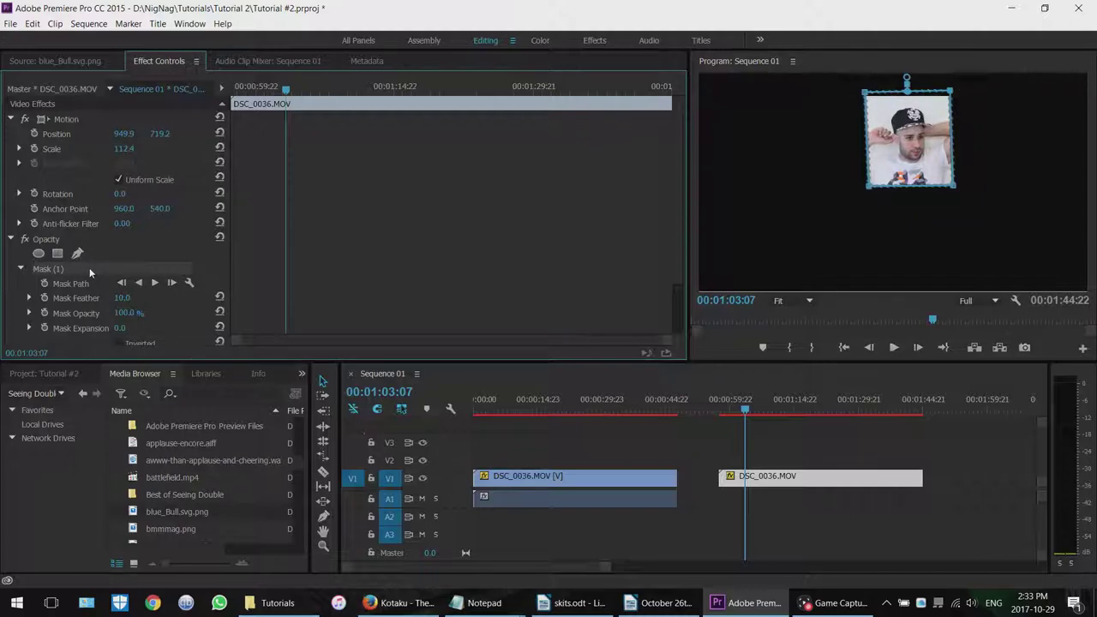
left_click(908, 160)
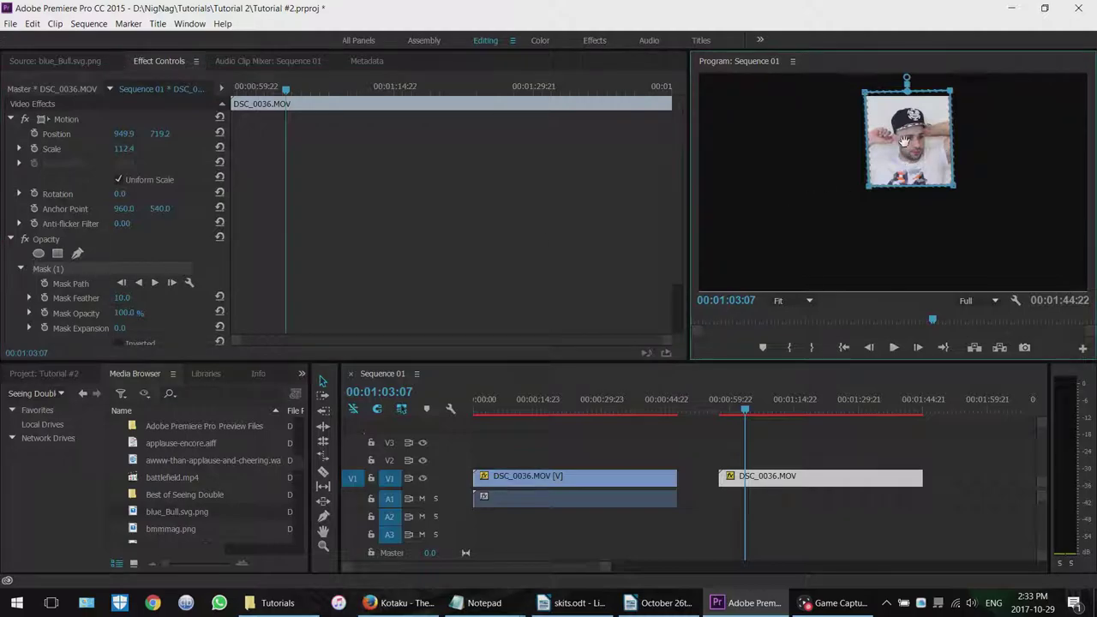
left_click_drag(904, 143, 1037, 153)
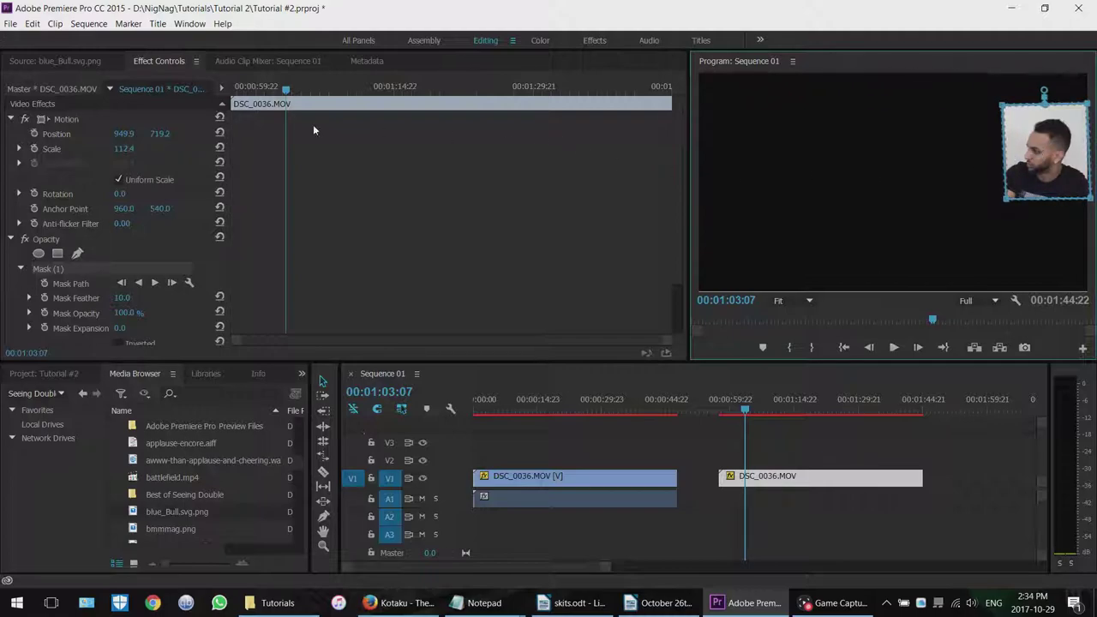
Step: Enlarge the second clip toward 344.4 scale and reposition its image in the frame
left_click(114, 120)
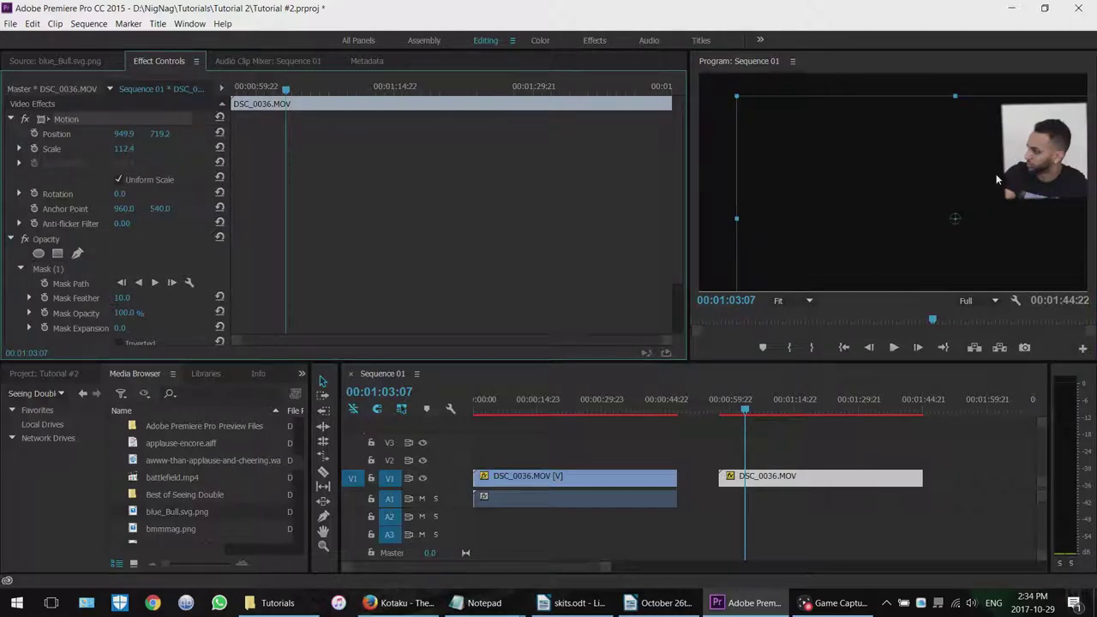
left_click_drag(965, 173, 896, 138)
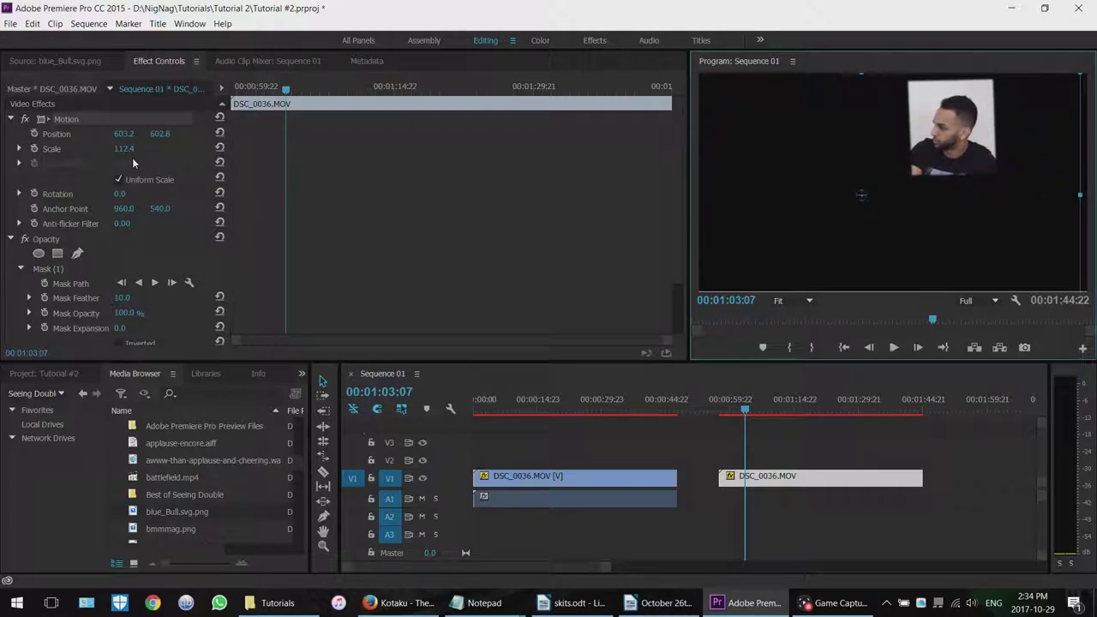
left_click_drag(124, 148, 285, 148)
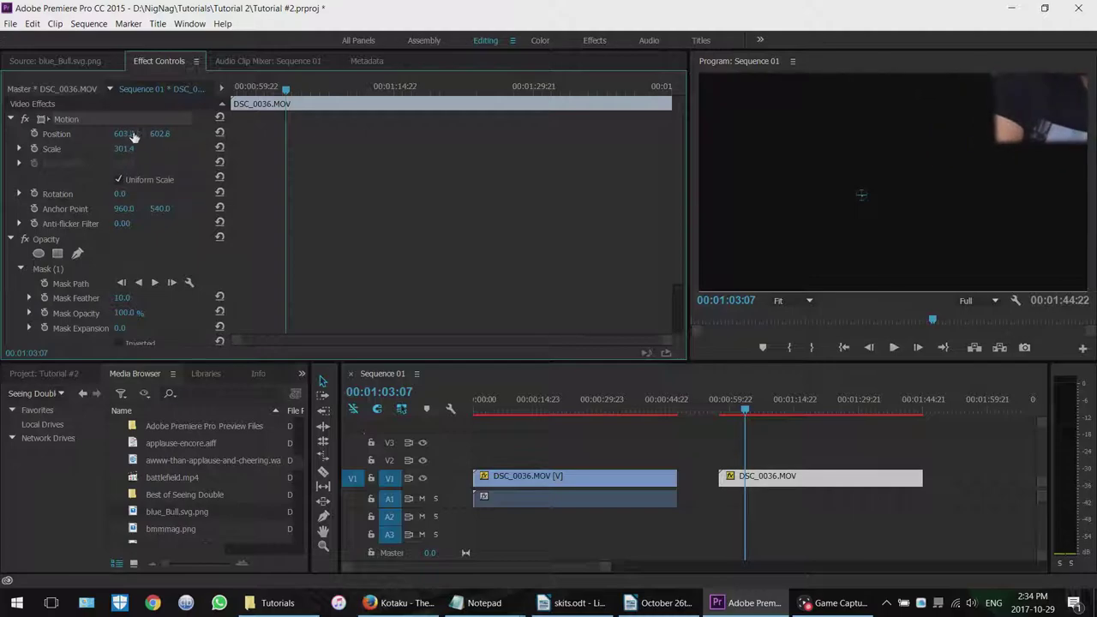
left_click_drag(160, 133, 321, 134)
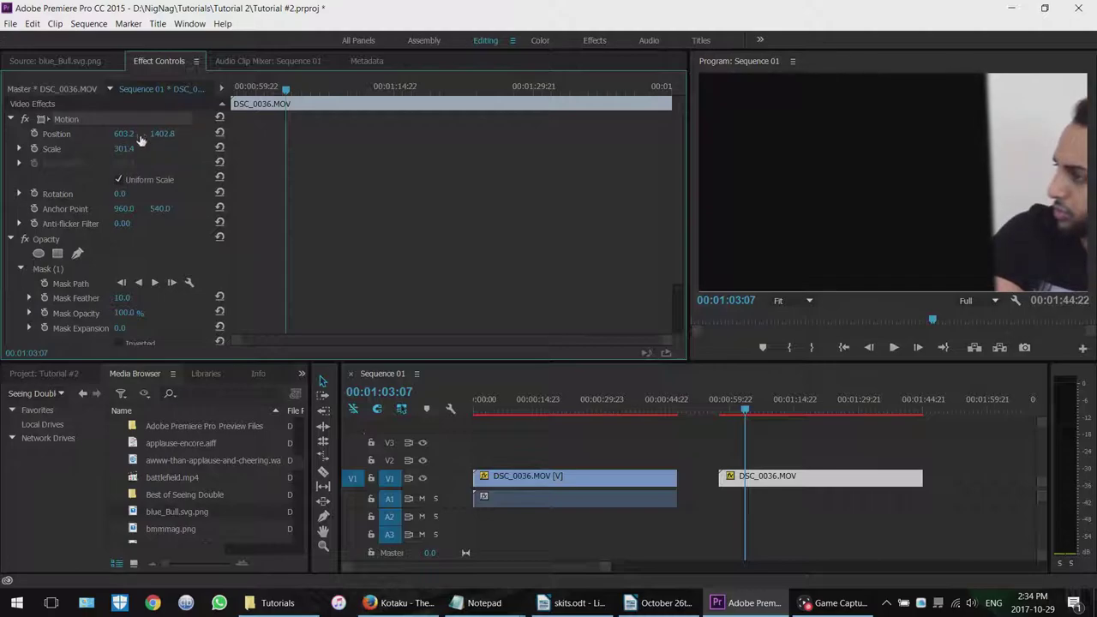
left_click_drag(123, 134, 30, 134)
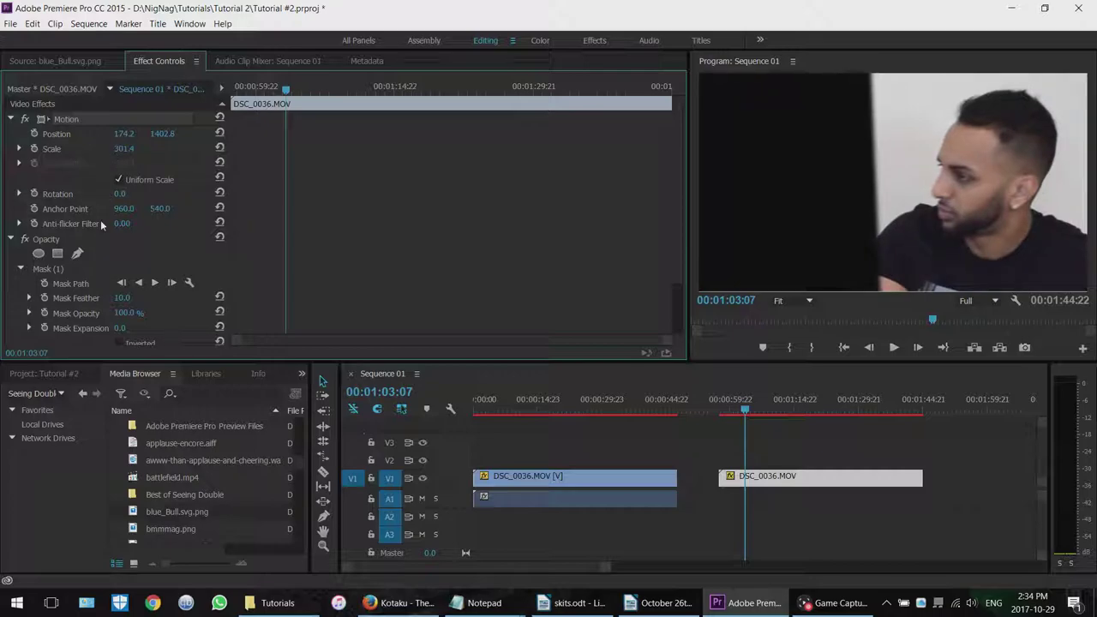
left_click_drag(970, 202, 991, 200)
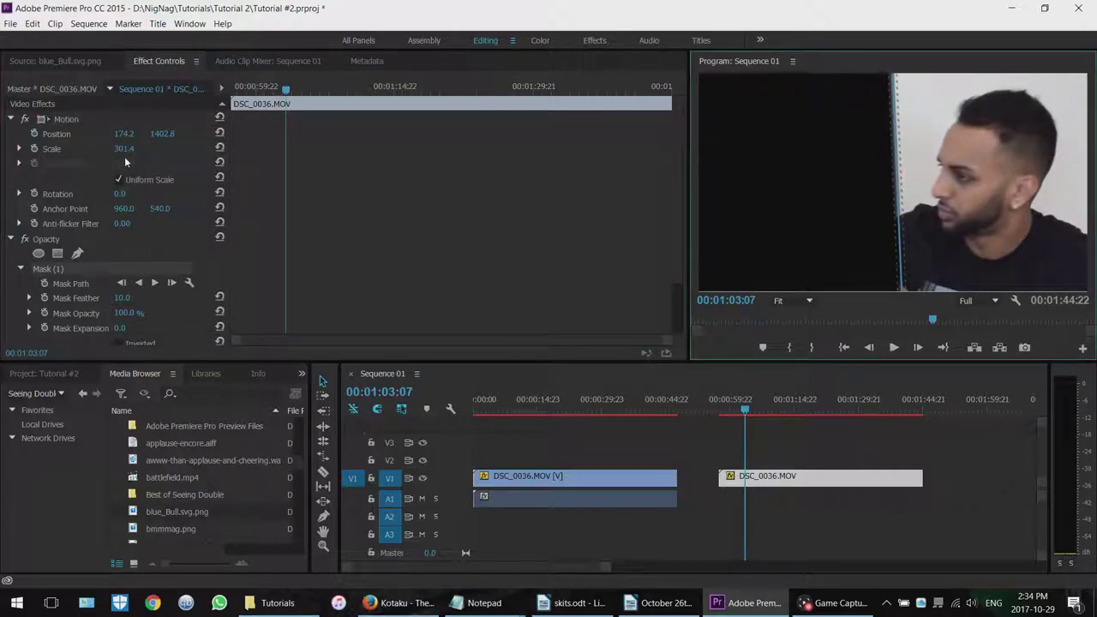
left_click_drag(125, 149, 128, 120)
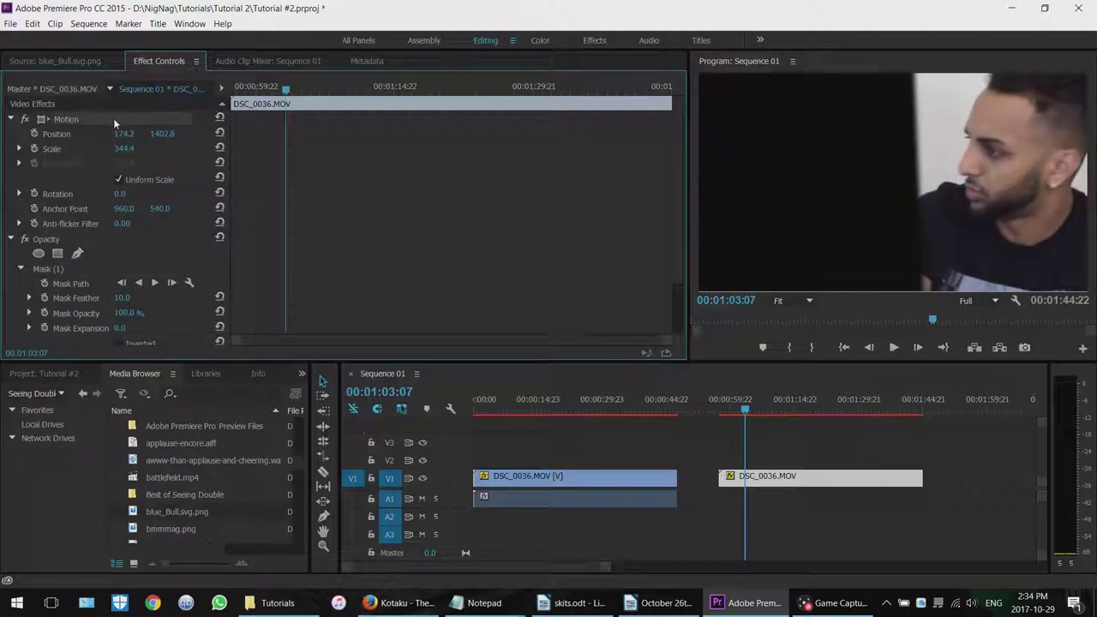
Step: Settle the enlarged face at position 52.4, 1554.5 and drag the clip up to V2
left_click(81, 270)
left_click(83, 124)
left_click_drag(992, 147, 965, 184)
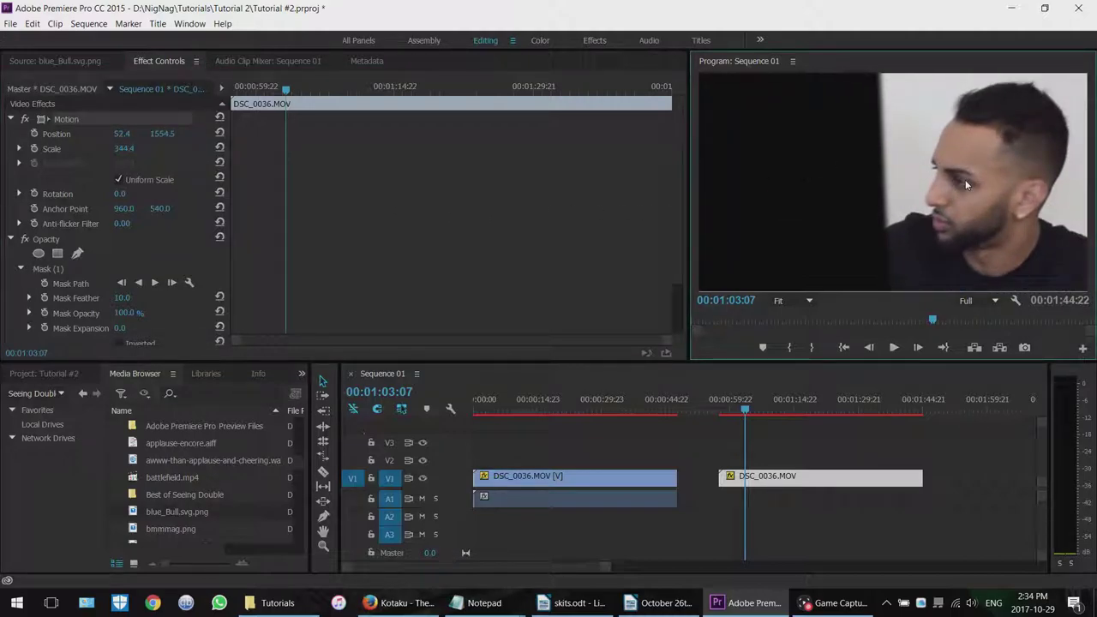
left_click(810, 417)
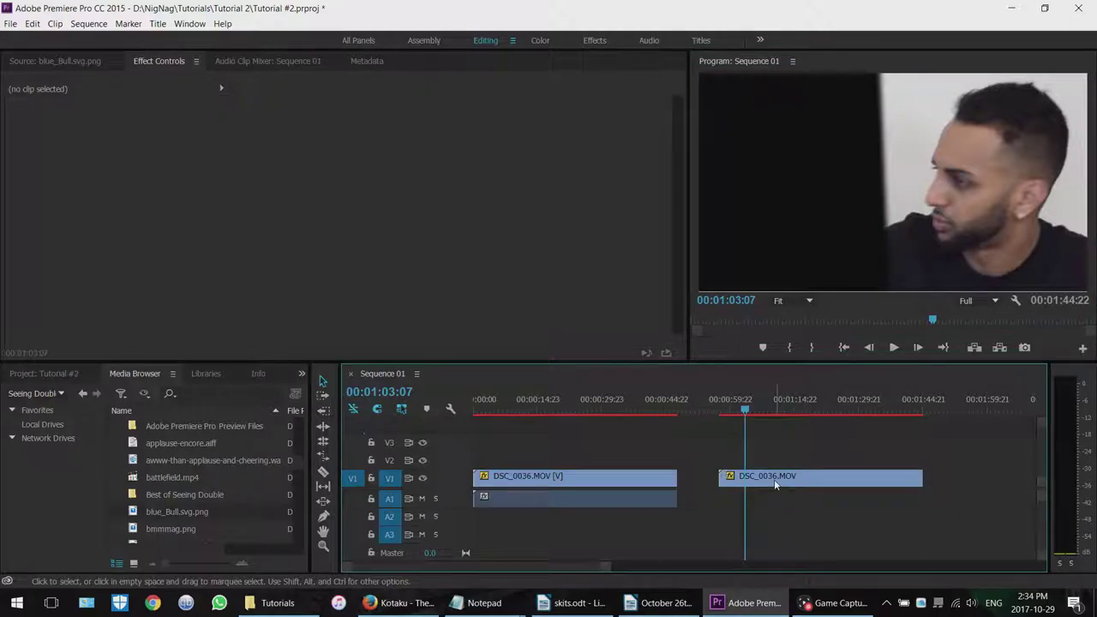
left_click_drag(773, 484, 545, 464)
Step: Place the clip on V2 directly above the first copy and select the stacked clips
left_click(711, 472)
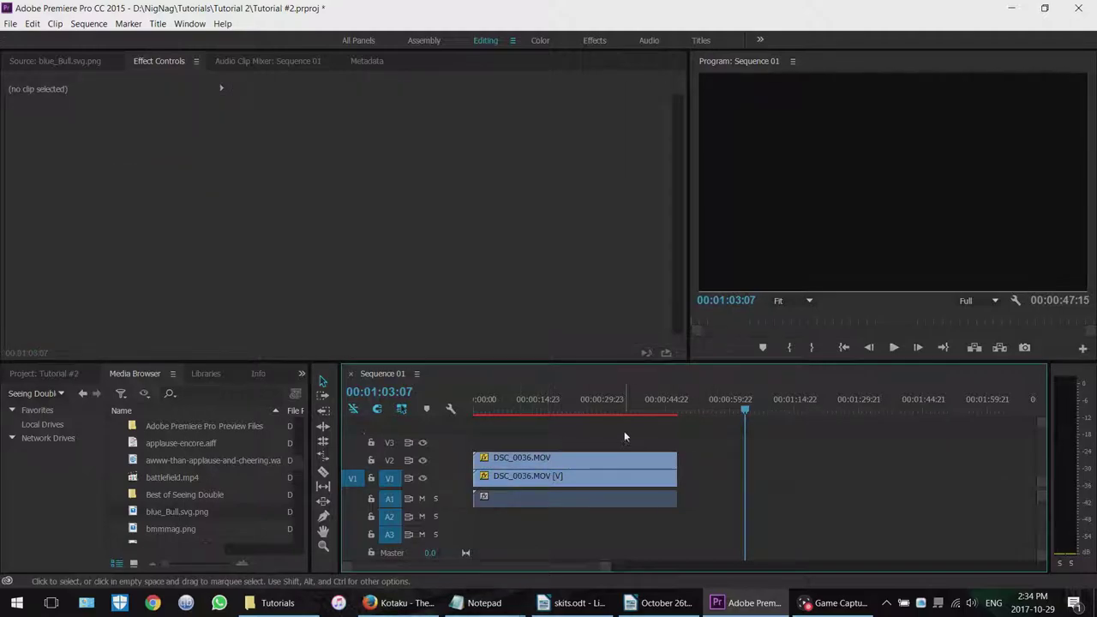
left_click(558, 409)
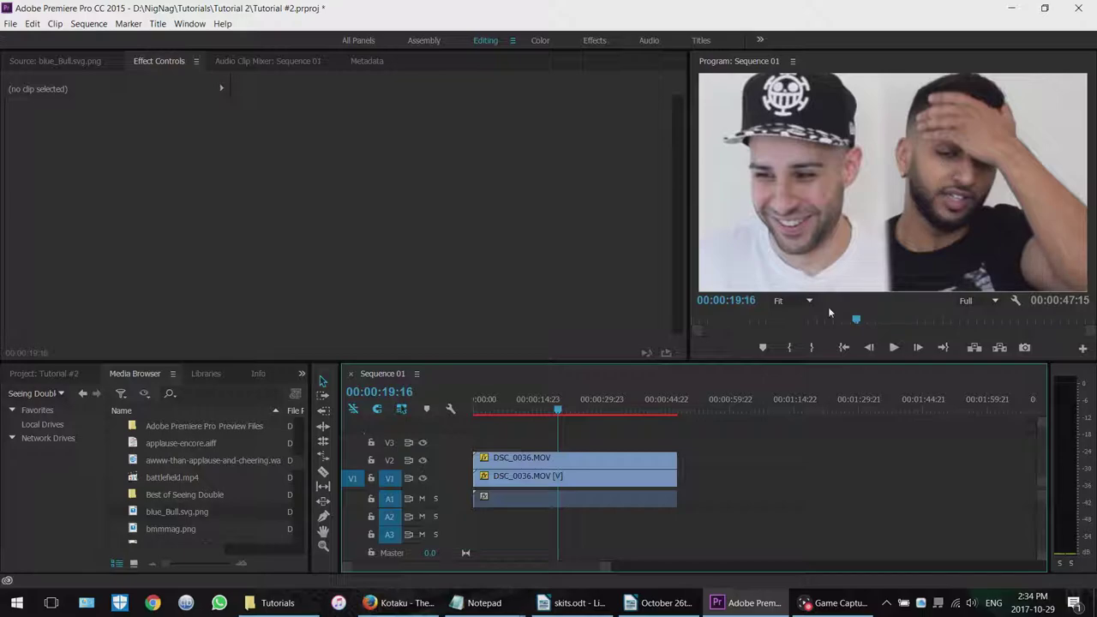
left_click_drag(693, 440, 480, 487)
left_click(690, 444)
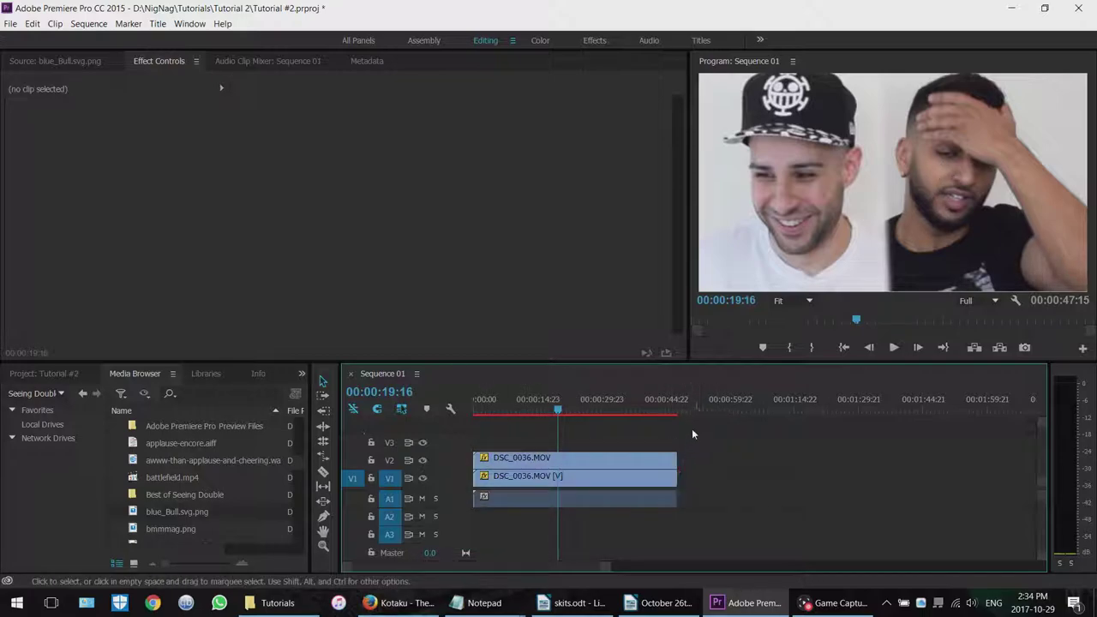
left_click_drag(692, 434, 533, 493)
Step: Play the composite from 00:00:11:08, dismissing the out-of-sync and audio overload warnings
left_click_drag(558, 409, 524, 414)
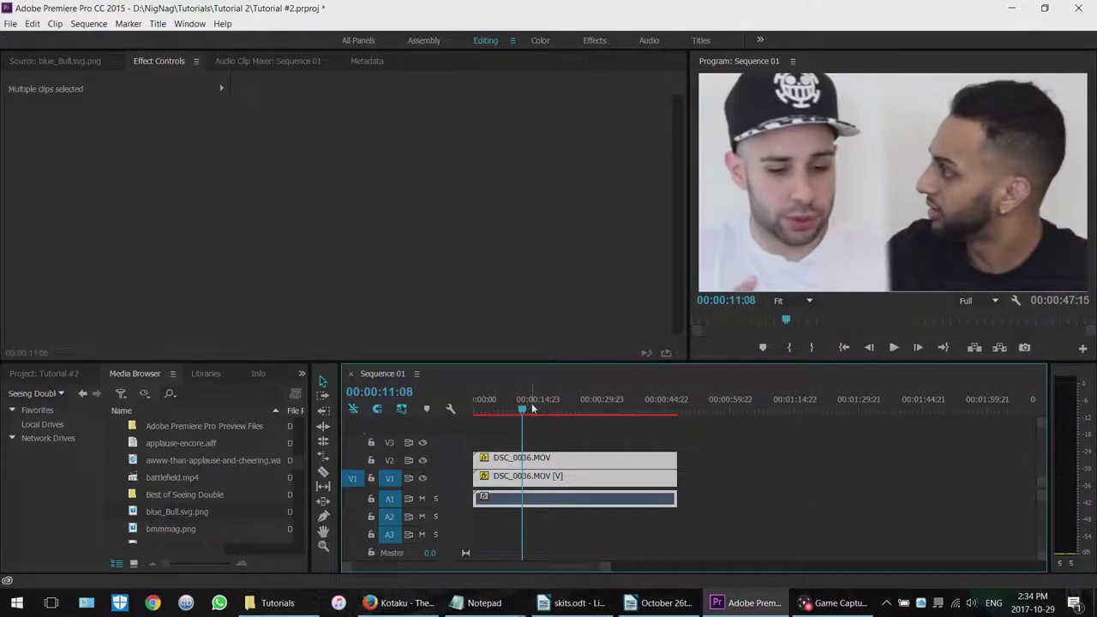
key("space")
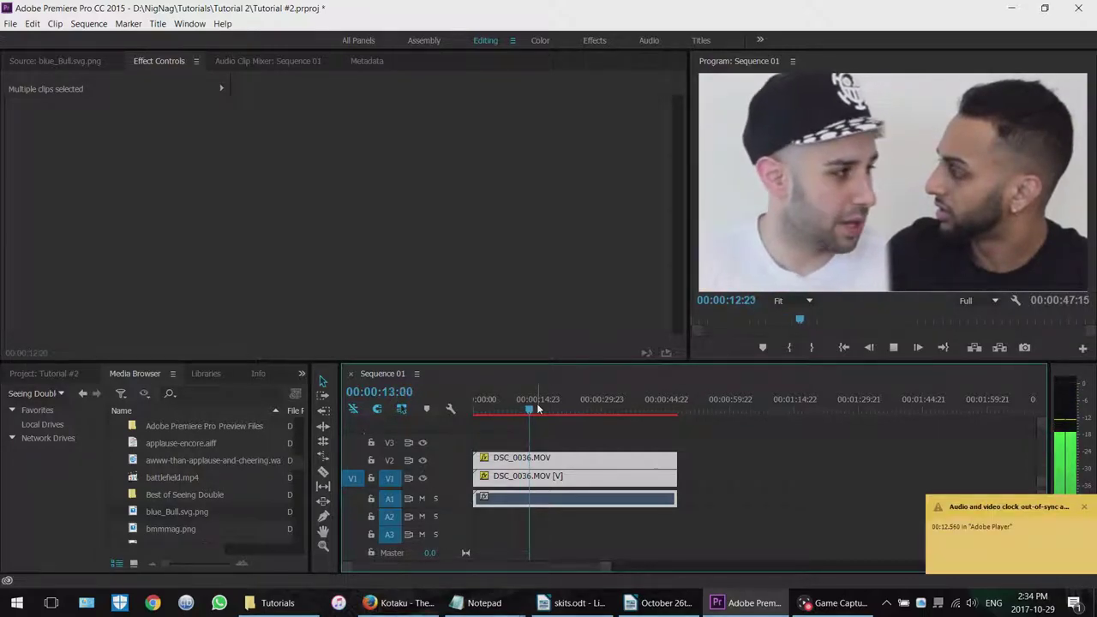
key("space")
left_click(1090, 510)
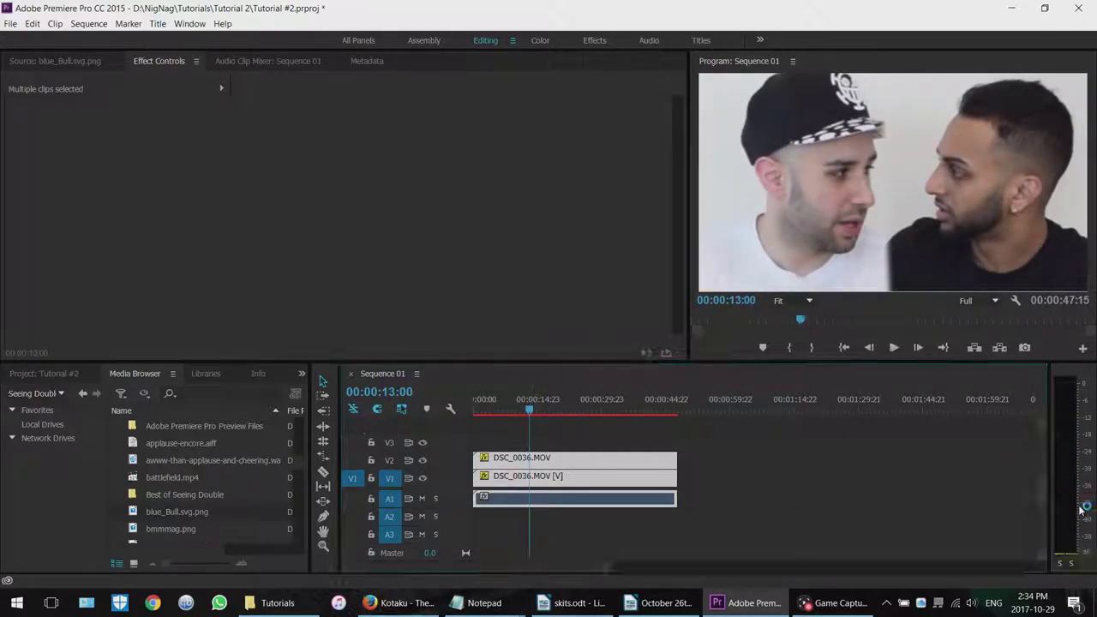
left_click(530, 414)
left_click_drag(530, 414, 545, 410)
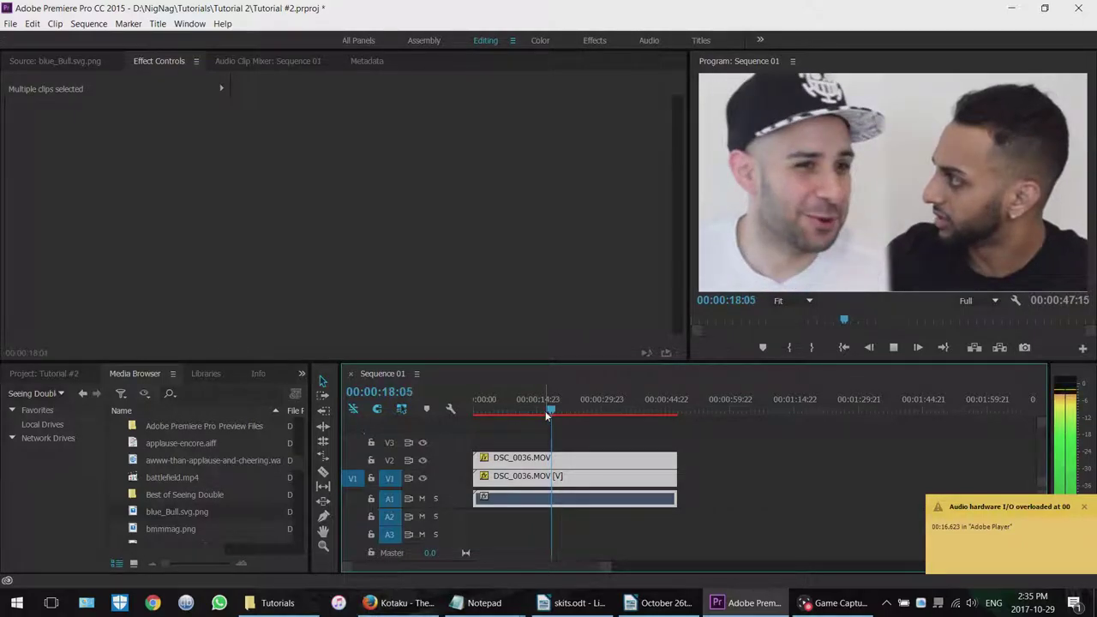
left_click(1084, 507)
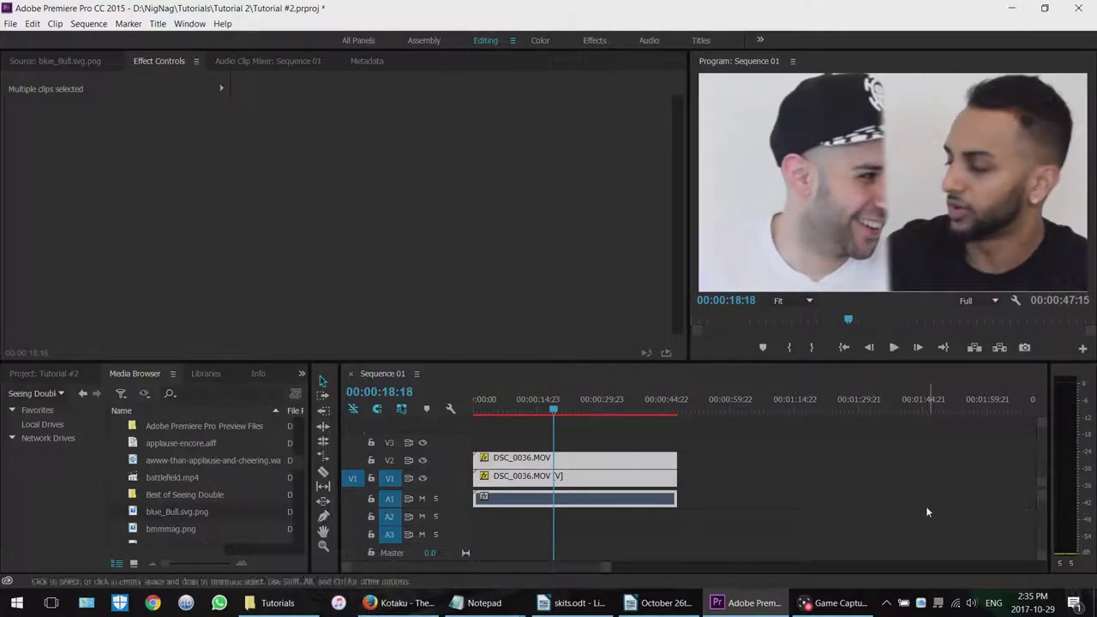
Step: Replay the preview, leave playback resolution unchanged, and select the upper clip
key("space")
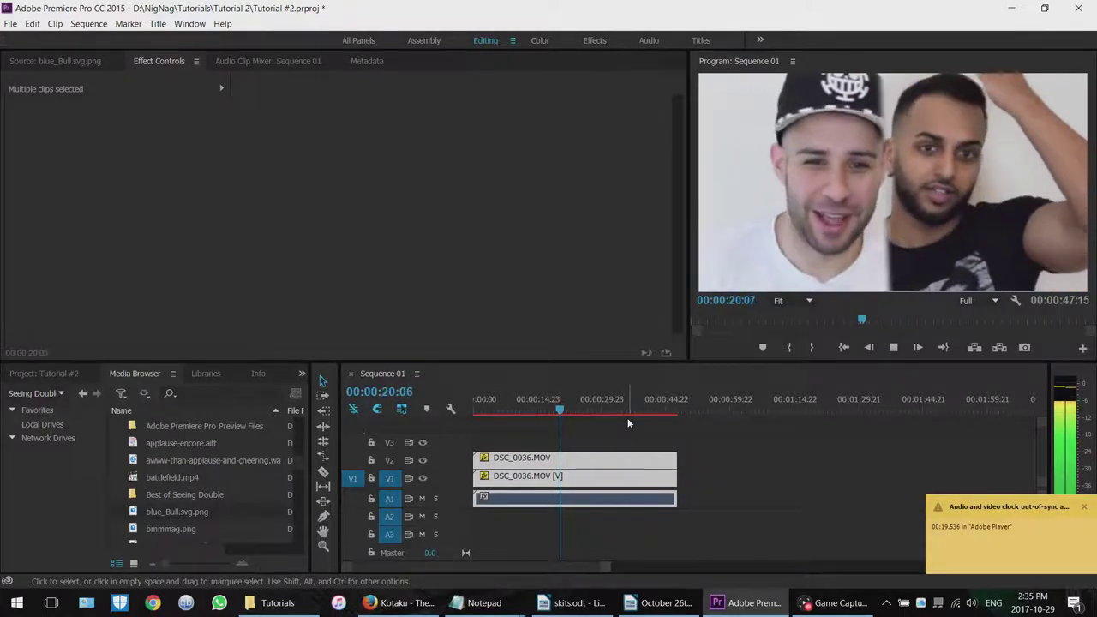
key("space")
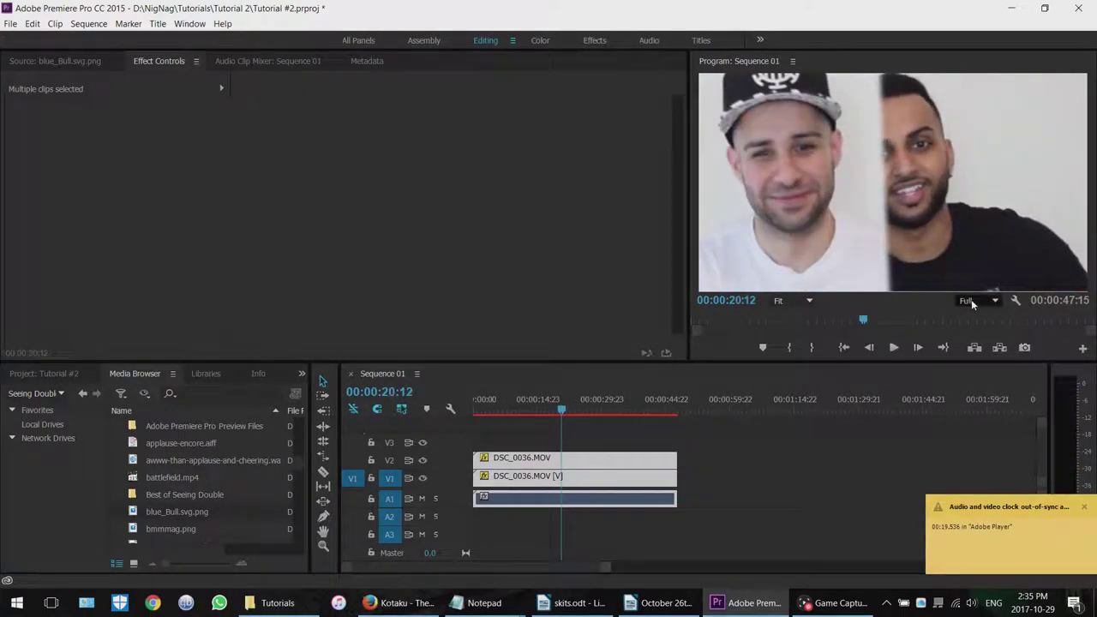
left_click(972, 300)
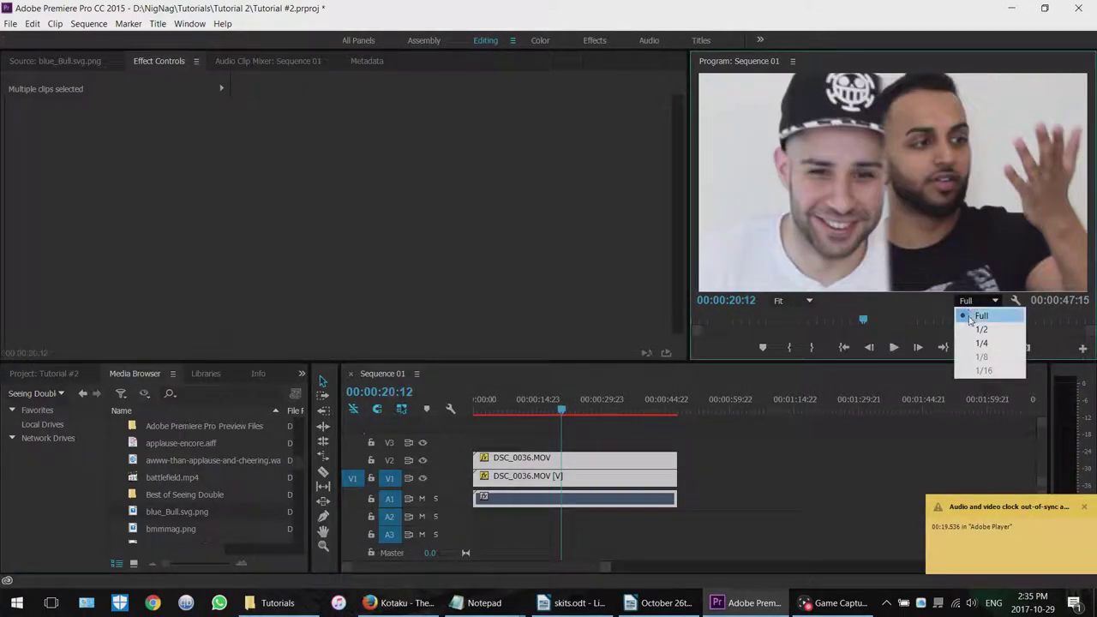
left_click(873, 446)
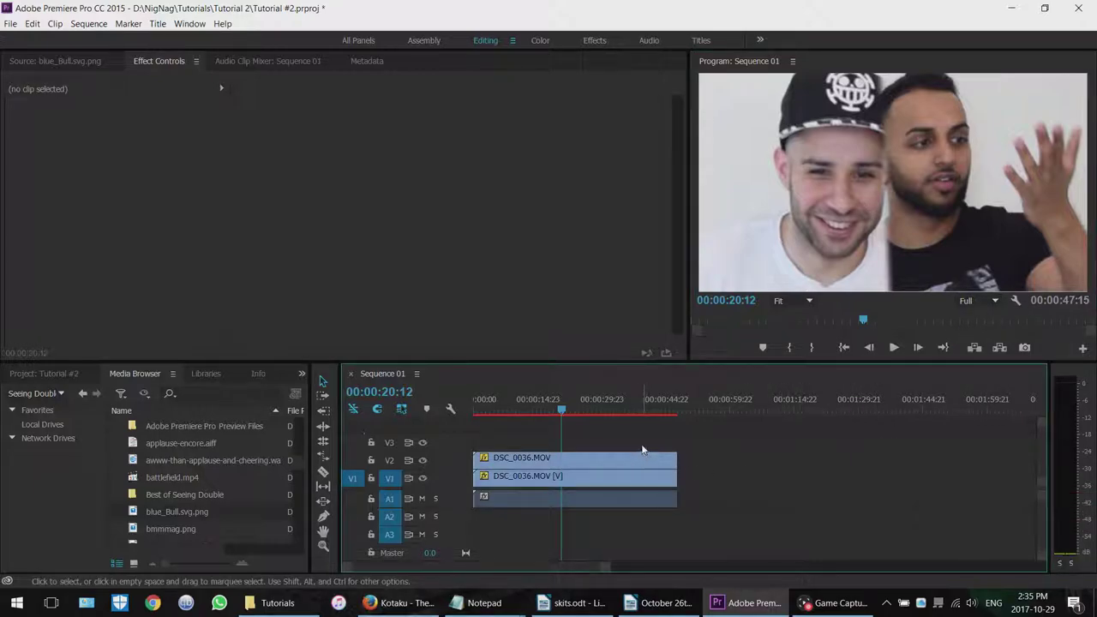
left_click(538, 460)
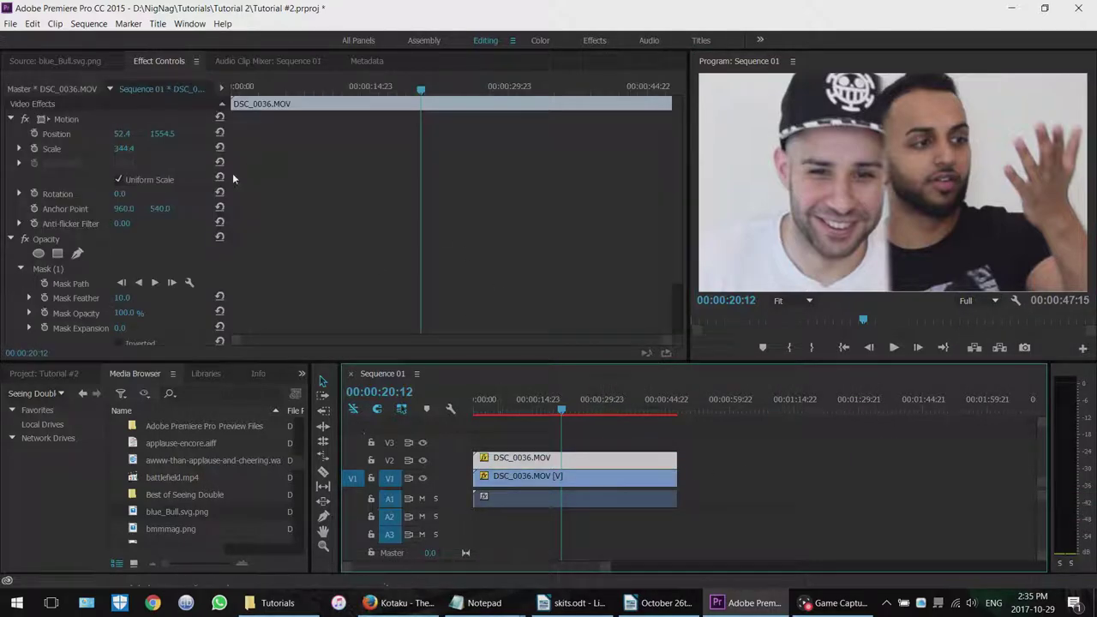
Step: Try different Mask Feather values on the V2 clip, then set it to 10
scroll(208, 291, "down", 3)
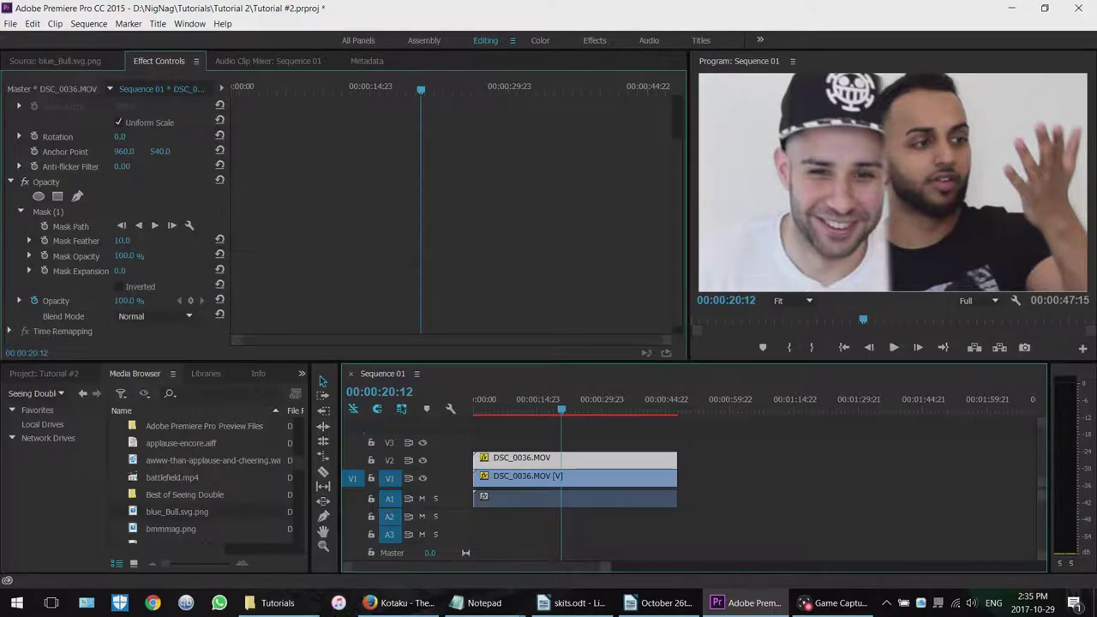
left_click_drag(123, 240, 85, 241)
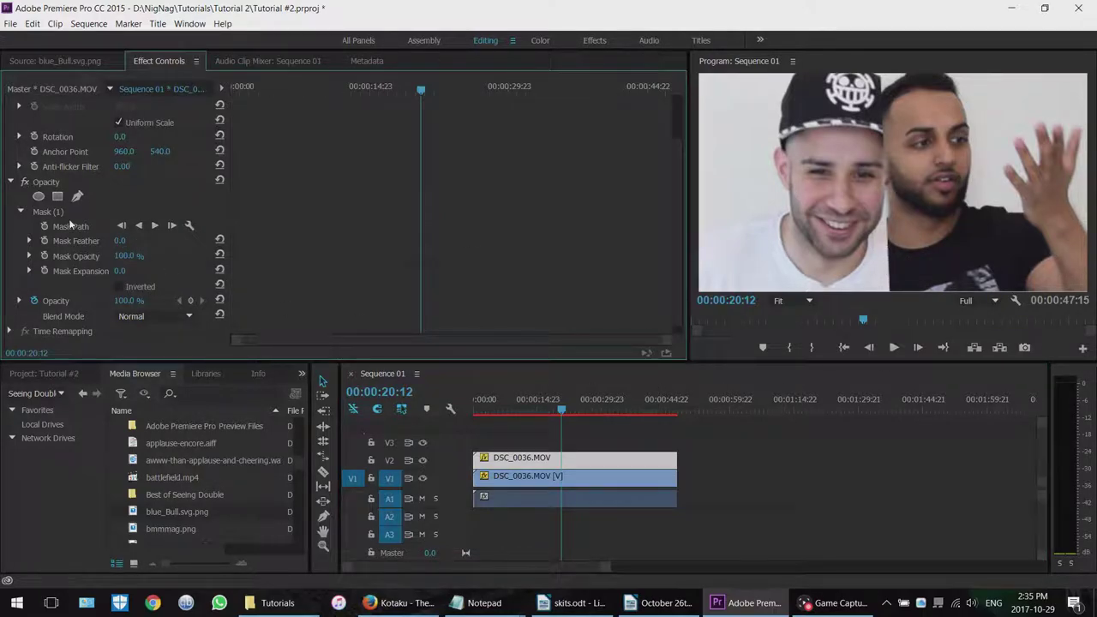
left_click_drag(121, 240, 147, 248)
left_click(120, 241)
type("10")
key("Return")
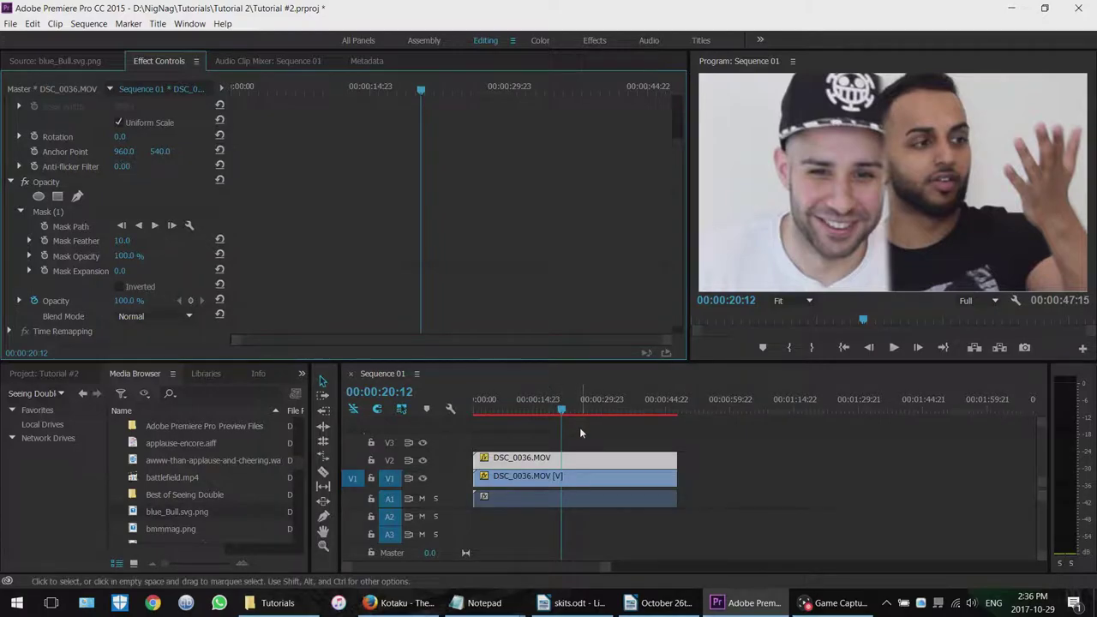
left_click(801, 604)
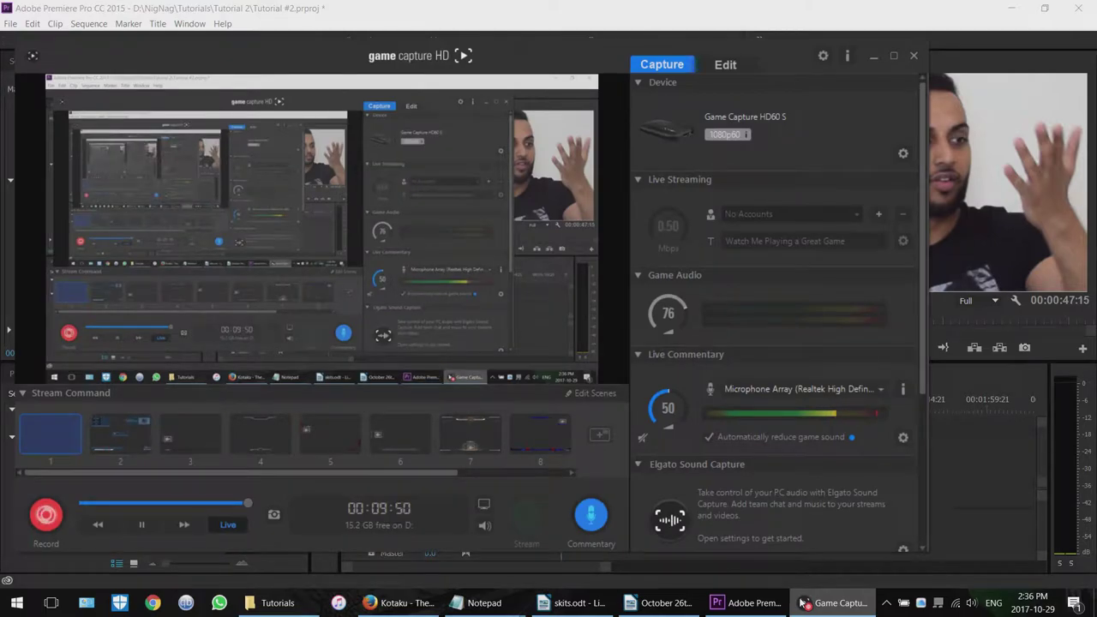
left_click(575, 579)
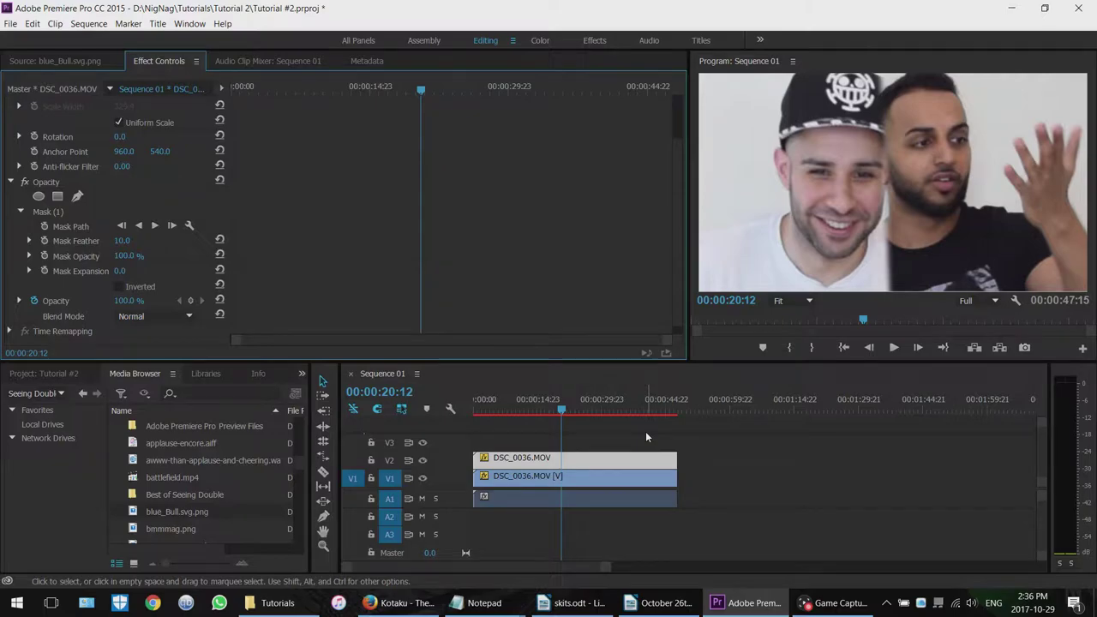
Step: Marquee-select the V1 and V2 DSC_0036.MOV clips together with their audio
left_click_drag(644, 434, 633, 481)
left_click_drag(796, 448, 630, 481)
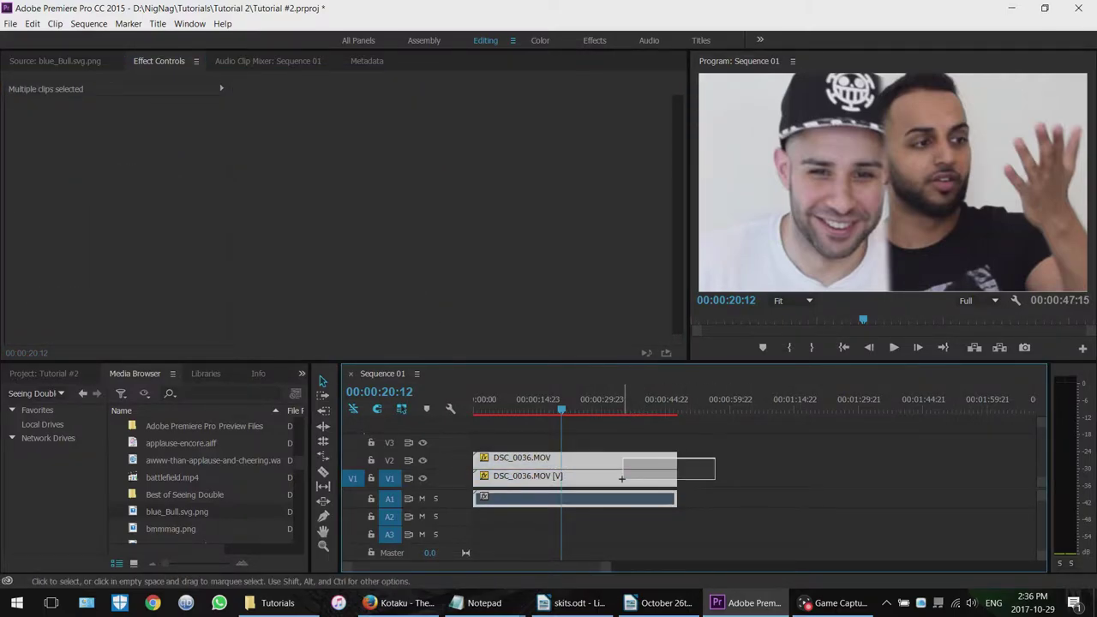
left_click_drag(730, 465, 613, 476)
left_click_drag(736, 437, 634, 480)
left_click_drag(706, 460, 647, 482)
left_click_drag(736, 438, 634, 478)
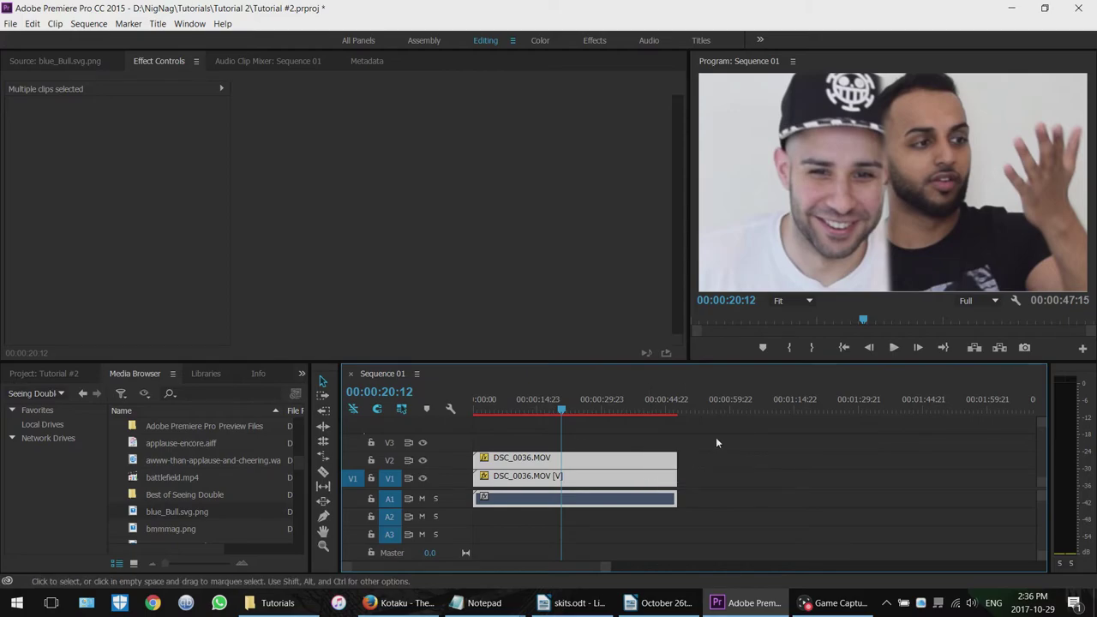
left_click_drag(716, 437, 658, 485)
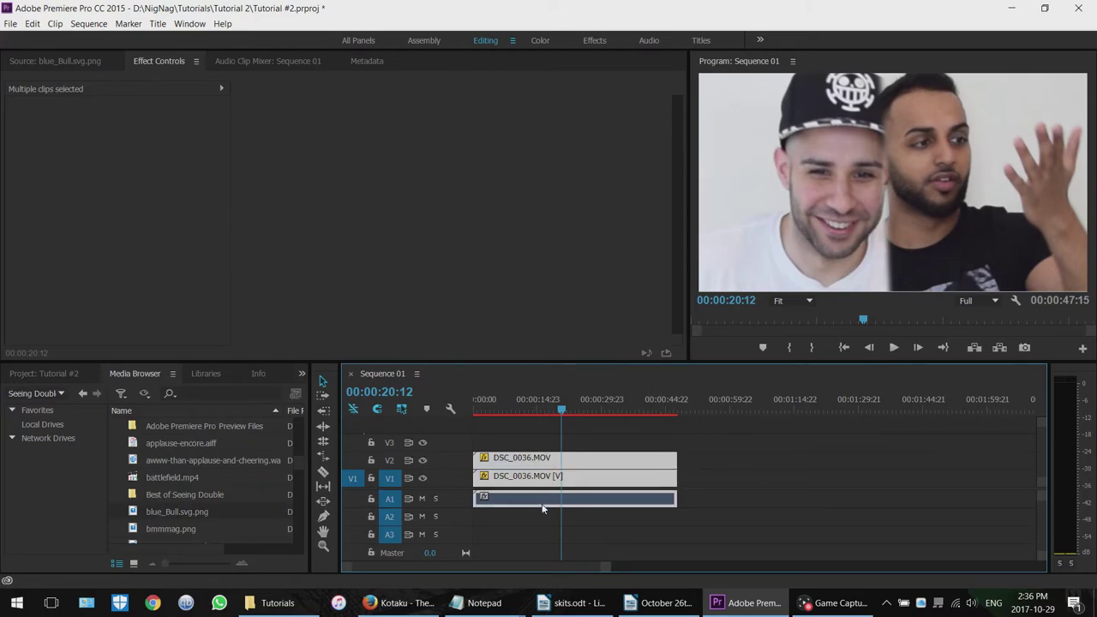